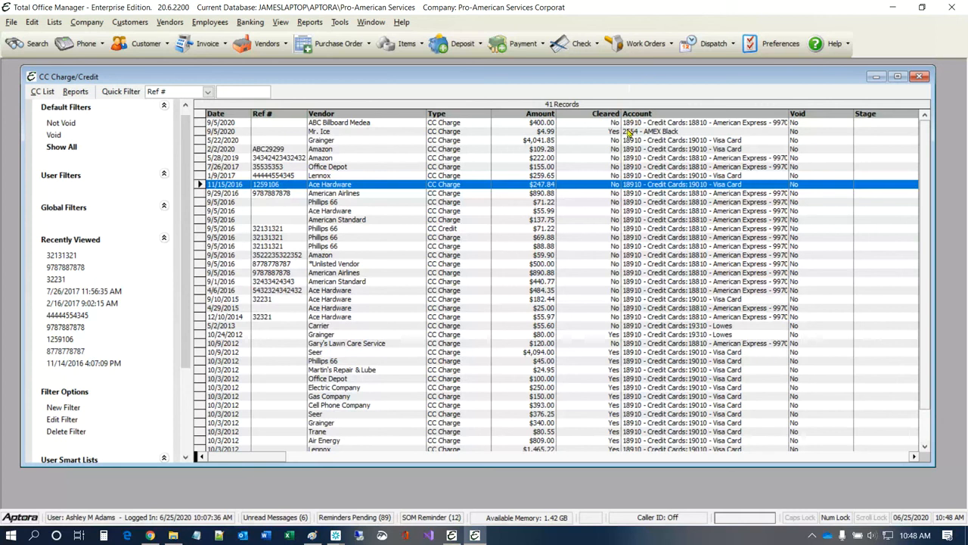
# Step: Set the company preference for the default deposit bank account to Group With Other Un-Deposited Funds and close the preferences
pyautogui.click(762, 49)
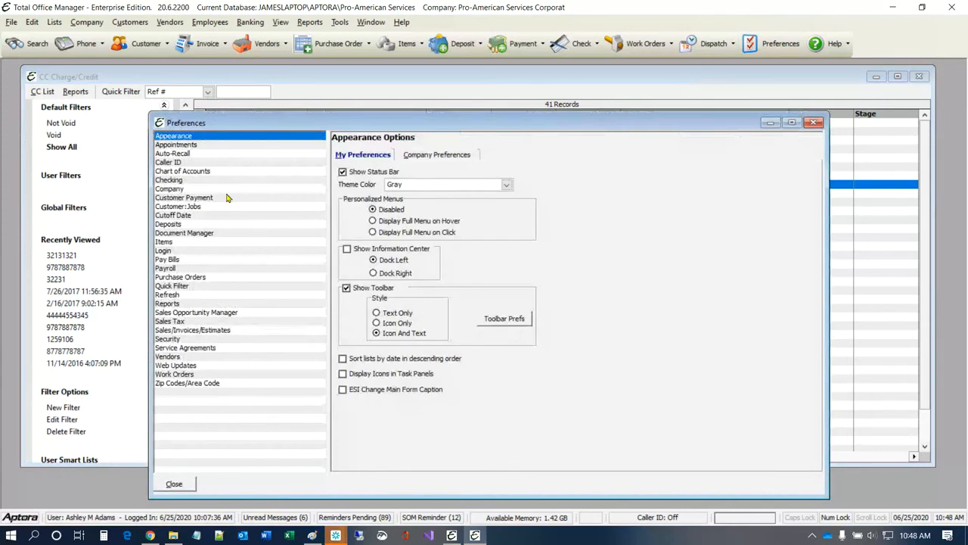
pyautogui.click(178, 225)
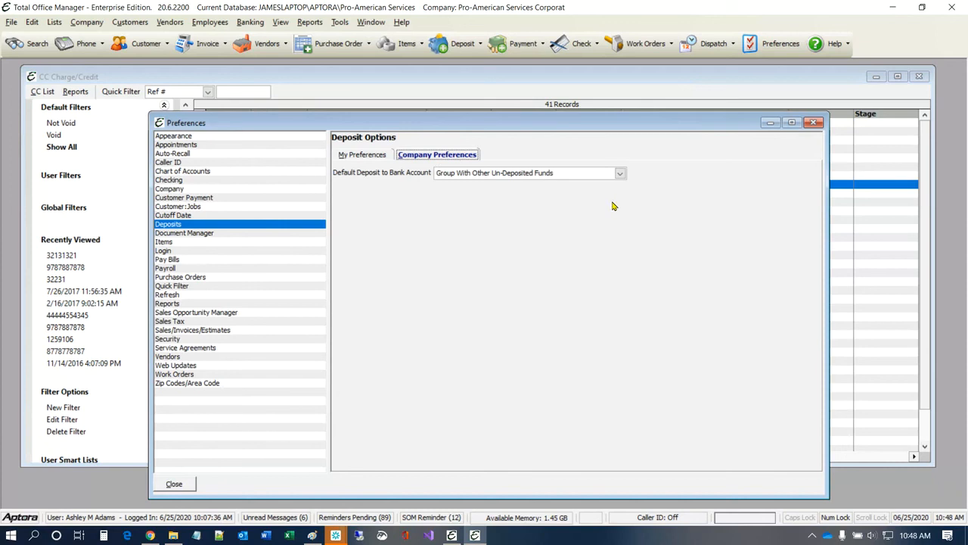
pyautogui.click(621, 174)
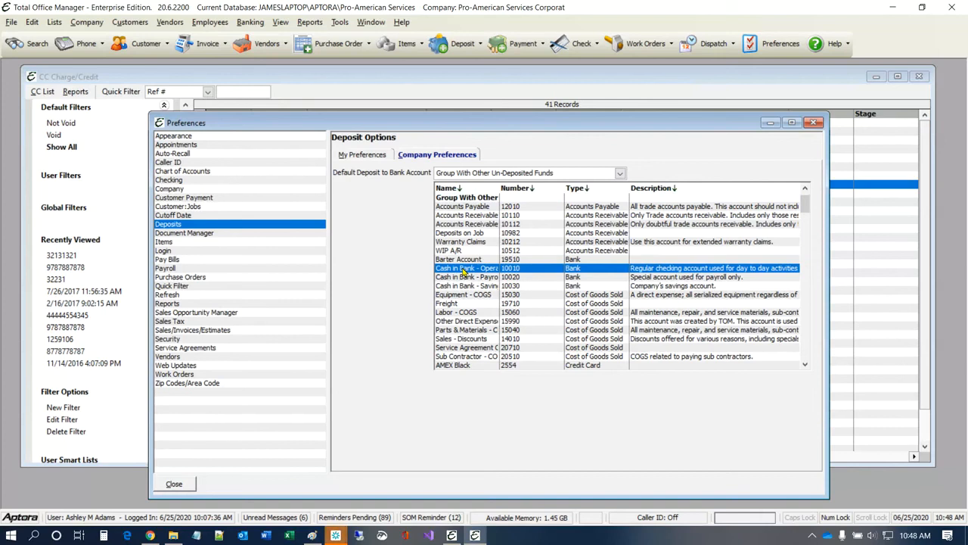
pyautogui.scroll(1, 463, 272)
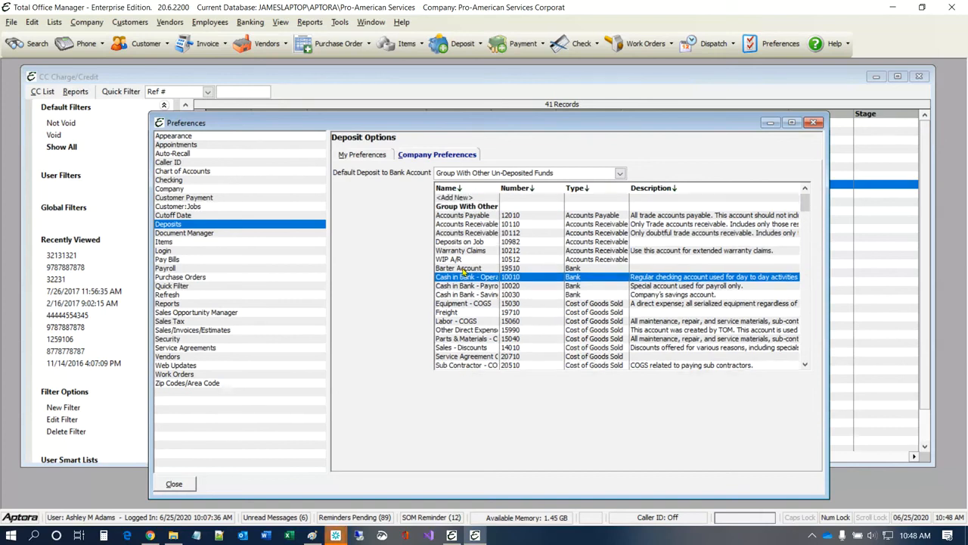
pyautogui.scroll(1, 463, 273)
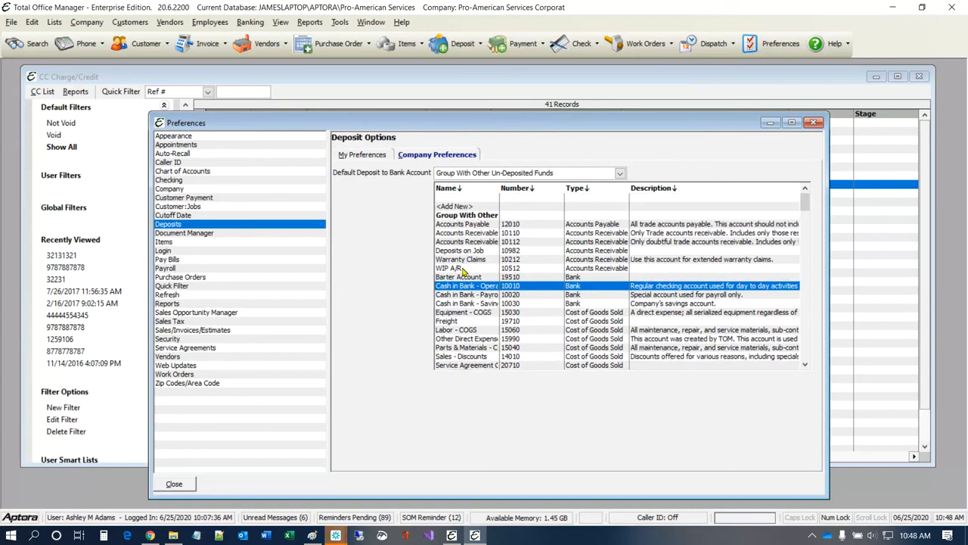
pyautogui.click(469, 216)
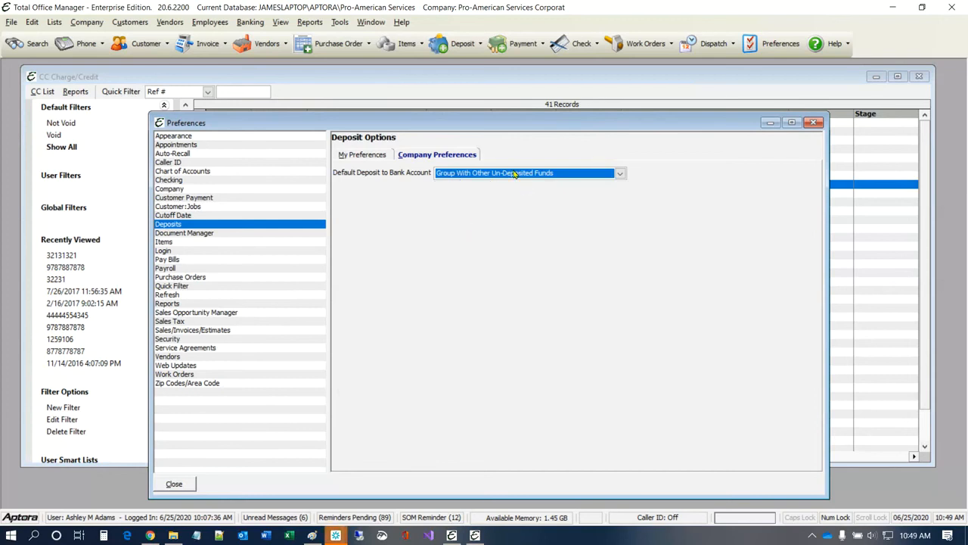
pyautogui.click(174, 484)
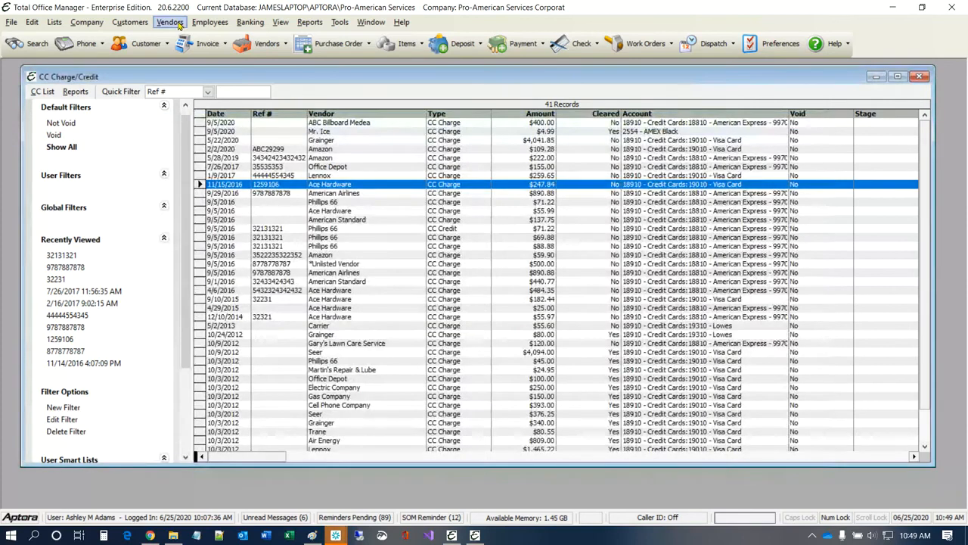
# Step: Start receiving a customer payment from 24 Hour Fitness - Corporate with an amount of $620.60
pyautogui.click(139, 23)
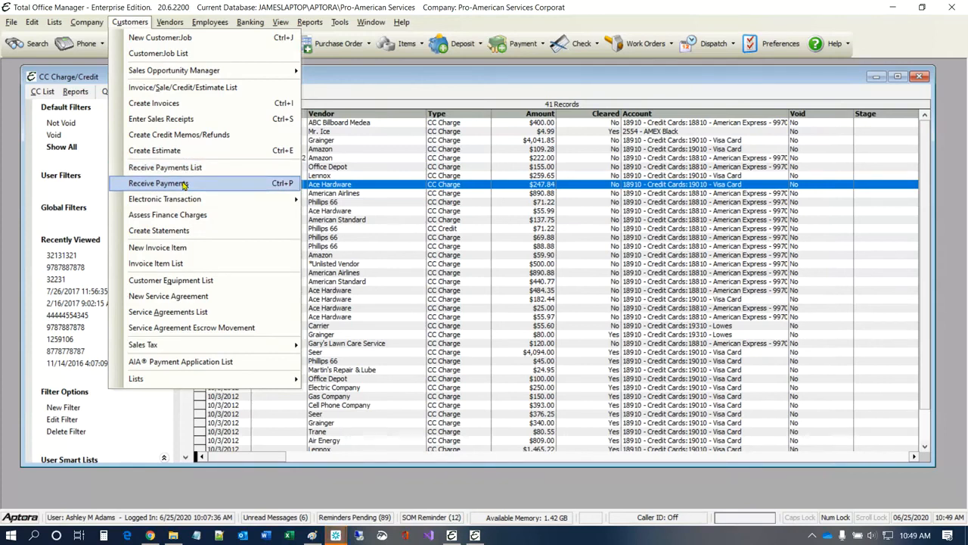
pyautogui.click(183, 183)
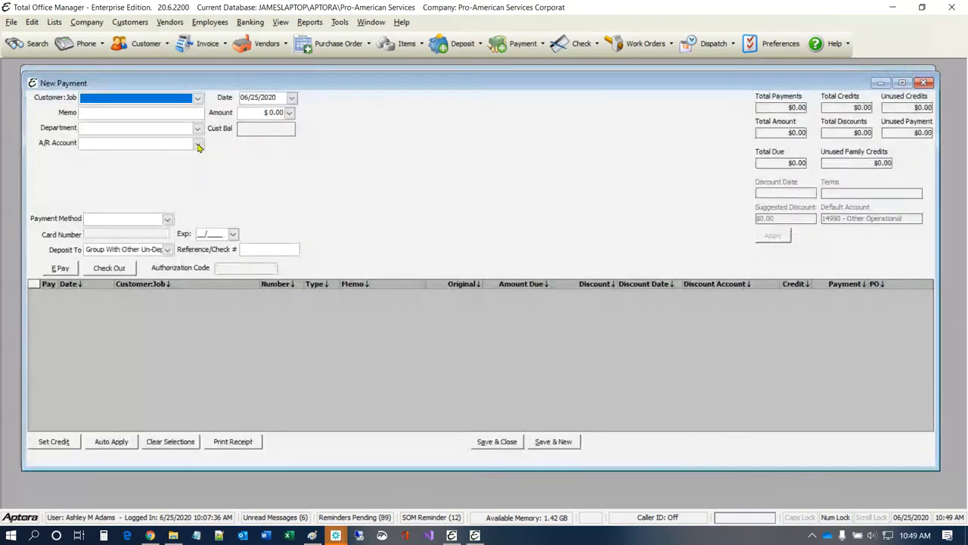
pyautogui.click(198, 98)
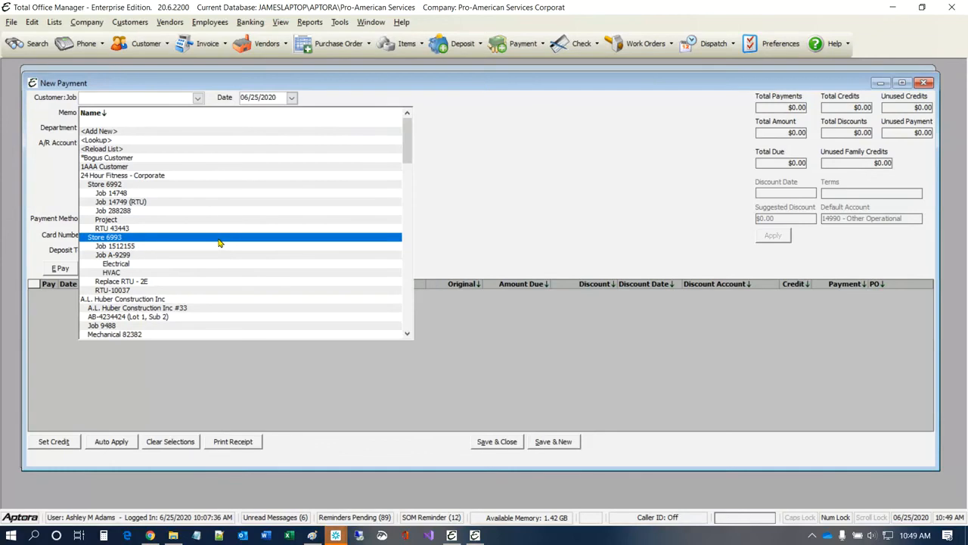
pyautogui.click(110, 175)
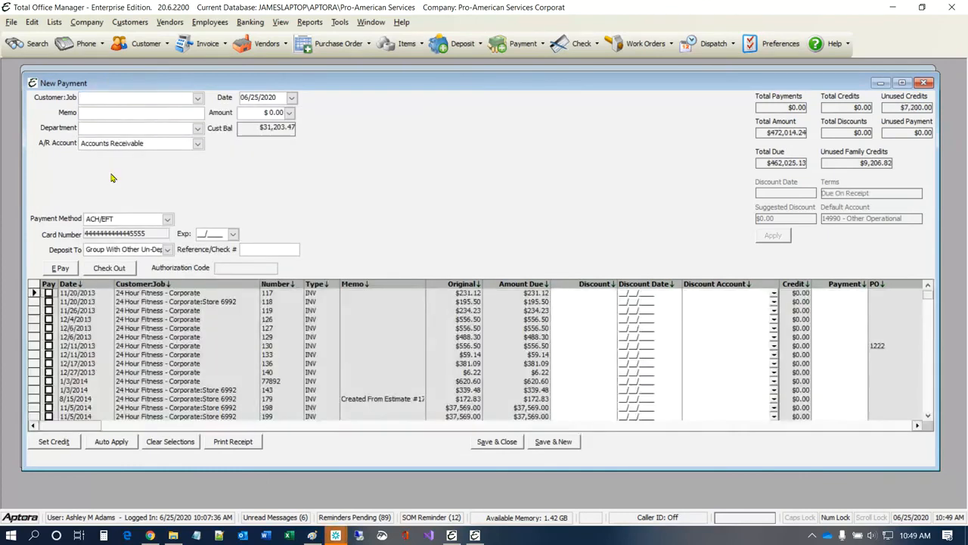
pyautogui.moveTo(254, 116); pyautogui.dragTo(341, 132)
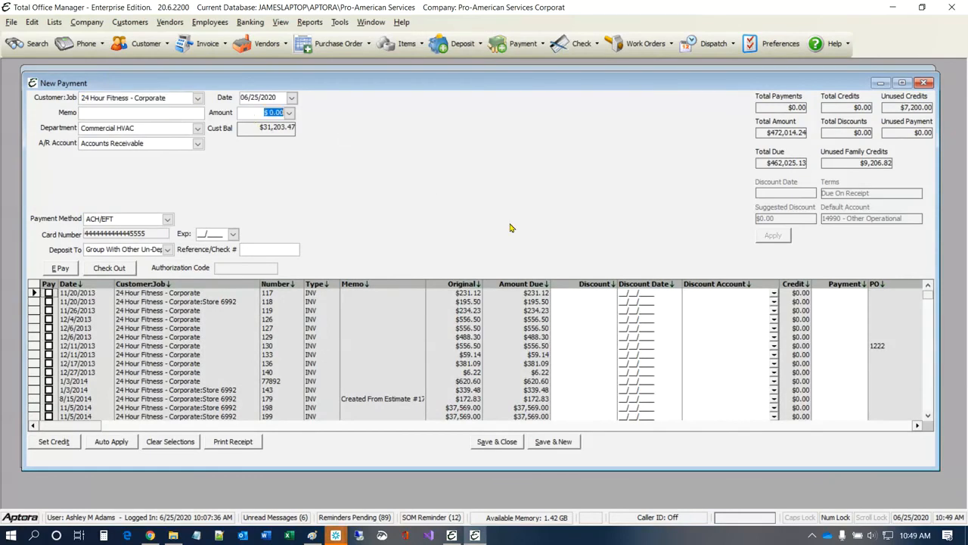
pyautogui.write('620.6')
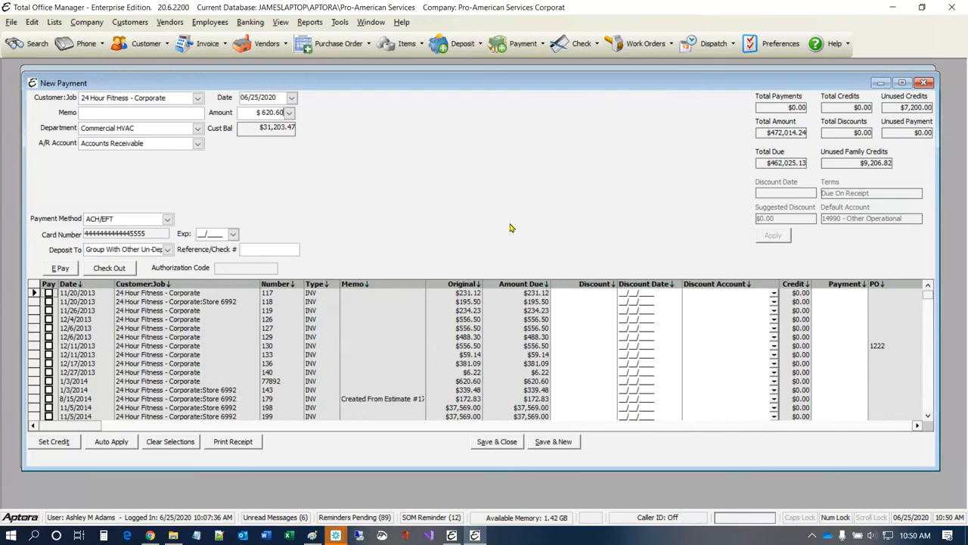
# Step: Set the payment date to 06/26/2020 and enter the memo "Payment Inv 77892"
pyautogui.click(292, 99)
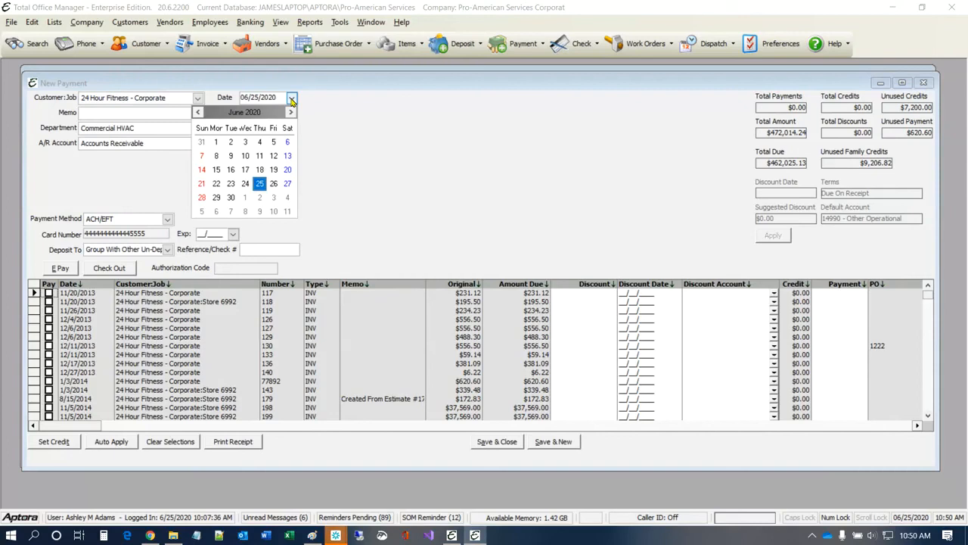
pyautogui.click(274, 184)
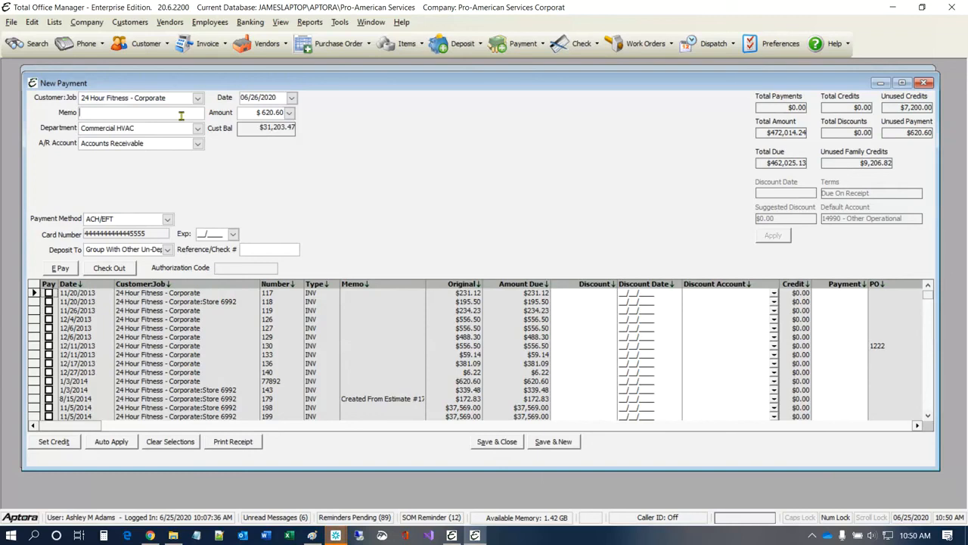
pyautogui.write('Payment Inv 77892')
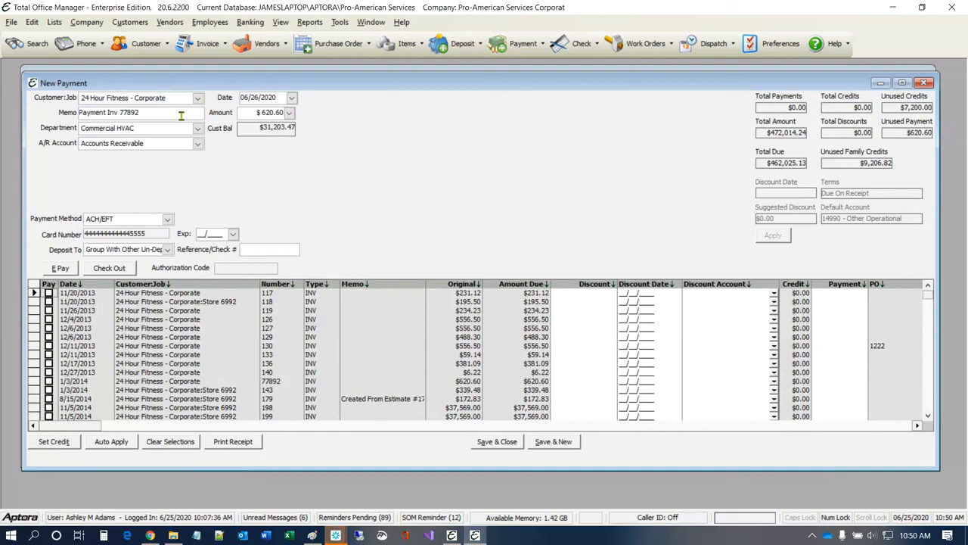
# Step: Set the payment method to Check and enter 3443434 as the reference/check number
pyautogui.click(168, 220)
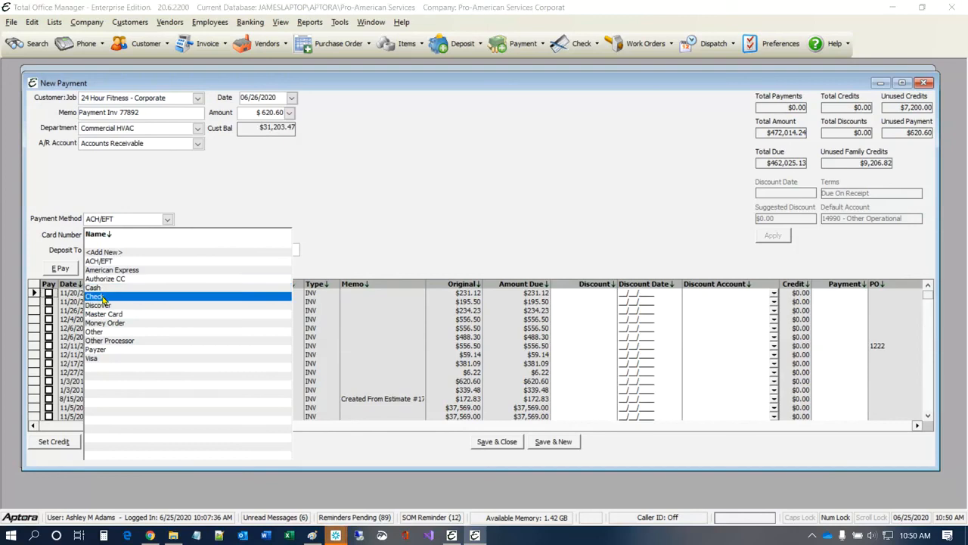
pyautogui.click(94, 296)
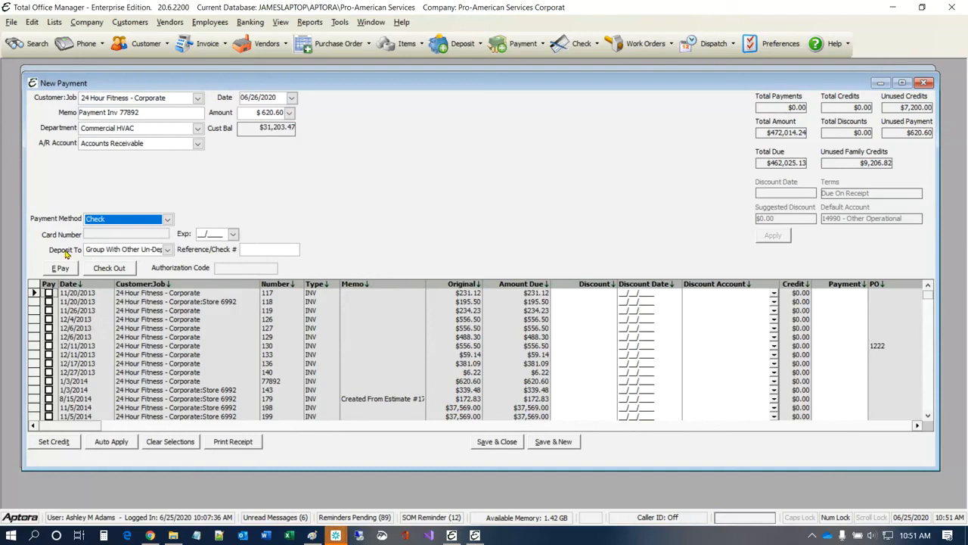
pyautogui.press('ctrl')
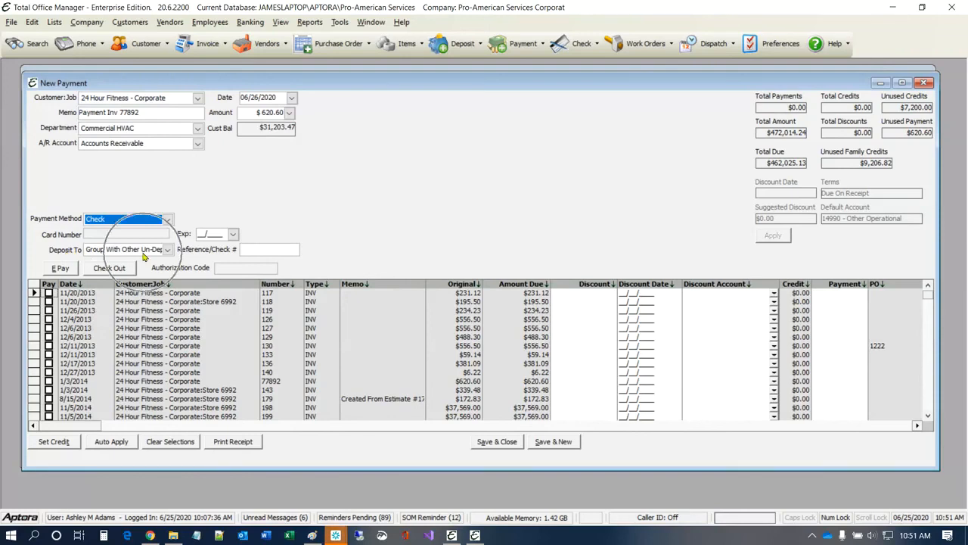
pyautogui.press('ctrl')
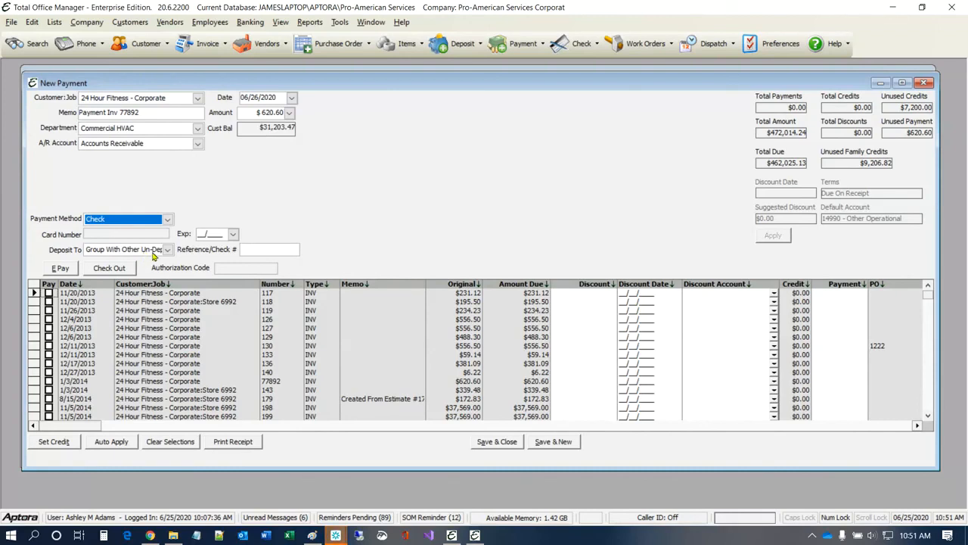
pyautogui.click(262, 249)
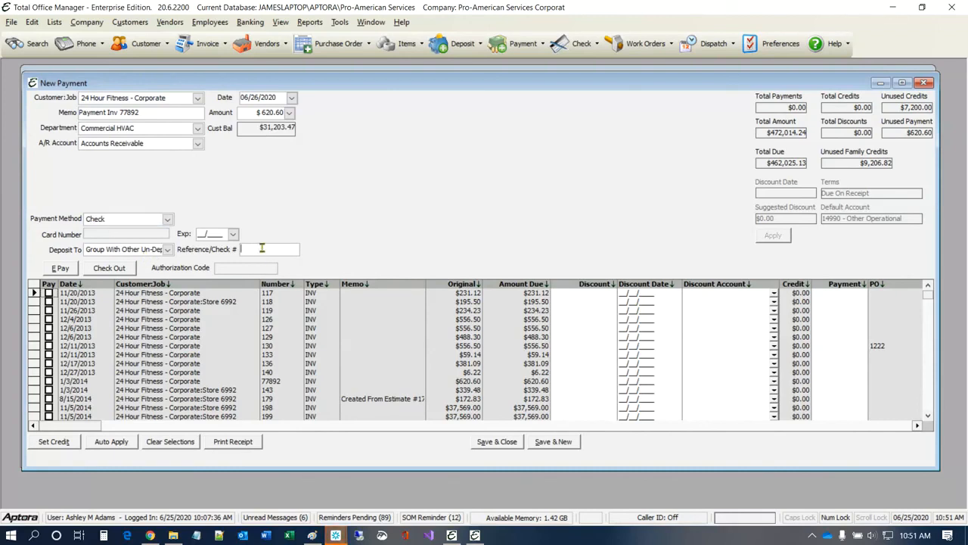
pyautogui.write('3443434')
# Step: Apply the $620.60 payment to invoice 77892, dated 1/3/2014
pyautogui.click(250, 112)
pyautogui.click(49, 382)
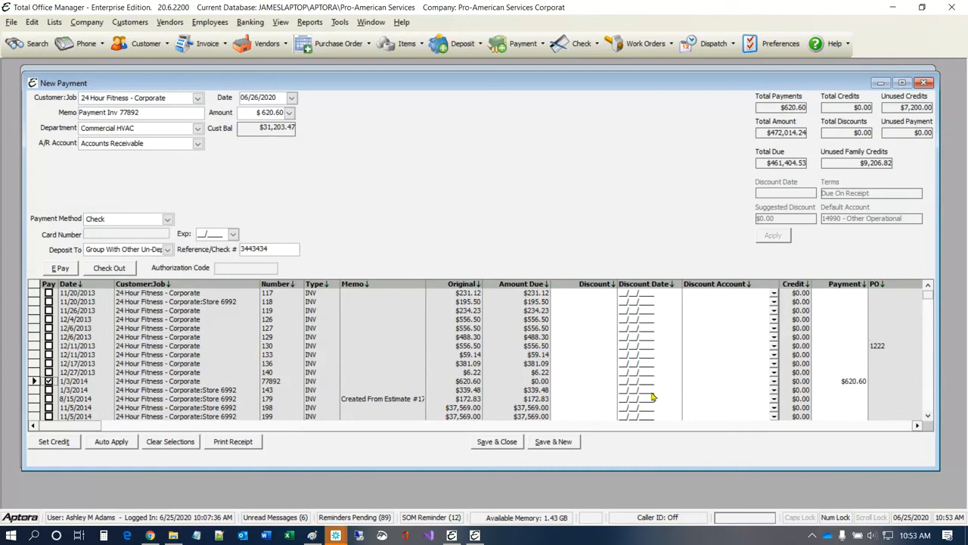
pyautogui.click(613, 392)
pyautogui.click(639, 384)
pyautogui.click(856, 383)
# Step: Save and close the customer payment, and close the CC Charge/Credit list
pyautogui.rightClick(460, 174)
pyautogui.moveTo(500, 179)
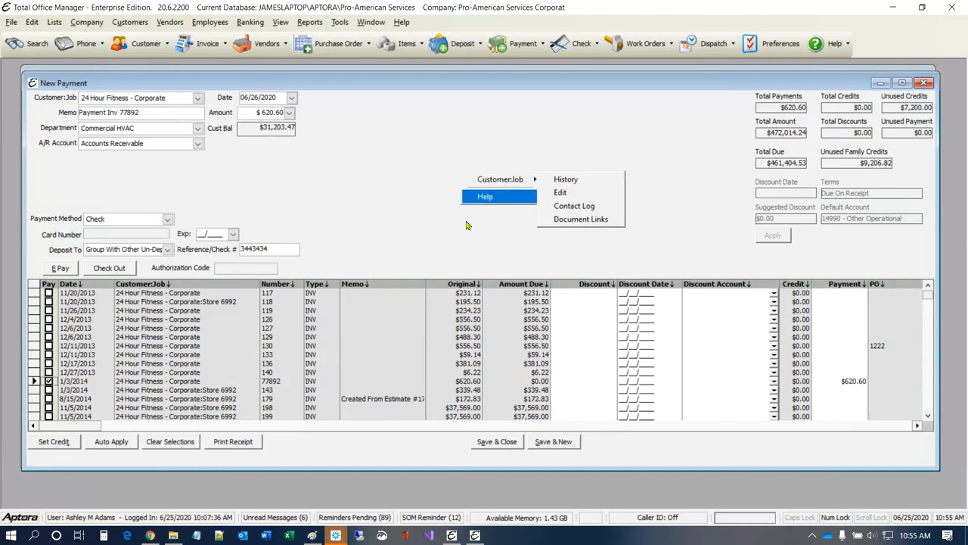
pyautogui.press('Escape')
pyautogui.click(503, 441)
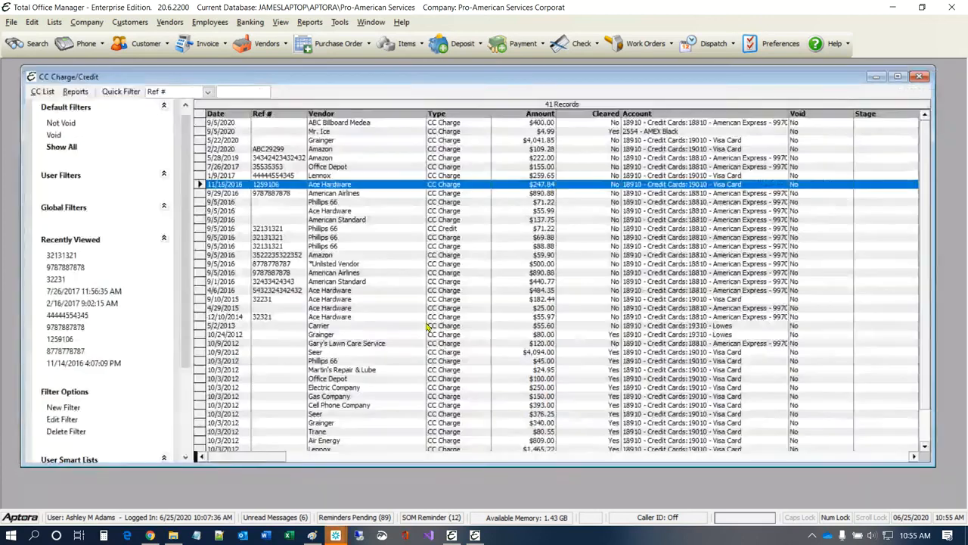
pyautogui.click(919, 77)
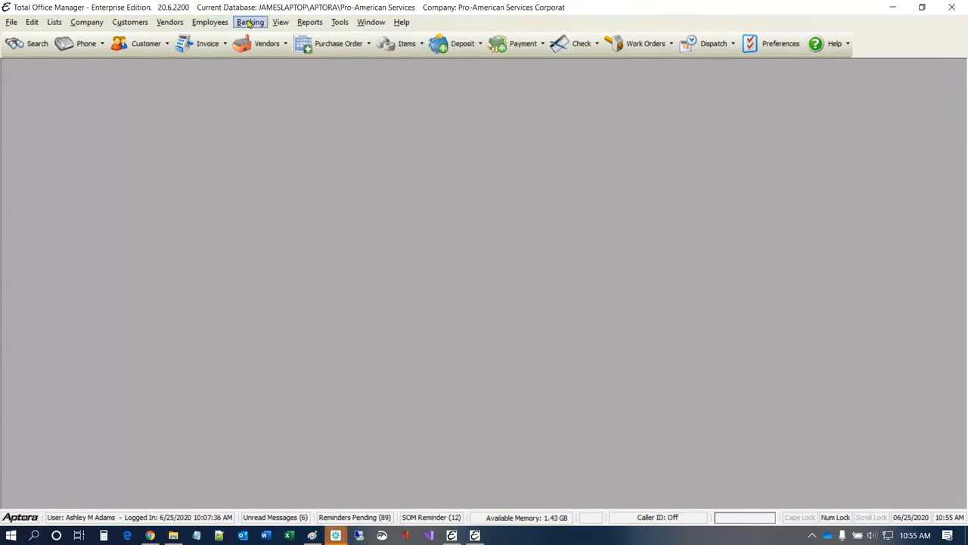
# Step: Start a new bank deposit and open its list of un-deposited payments
pyautogui.click(249, 24)
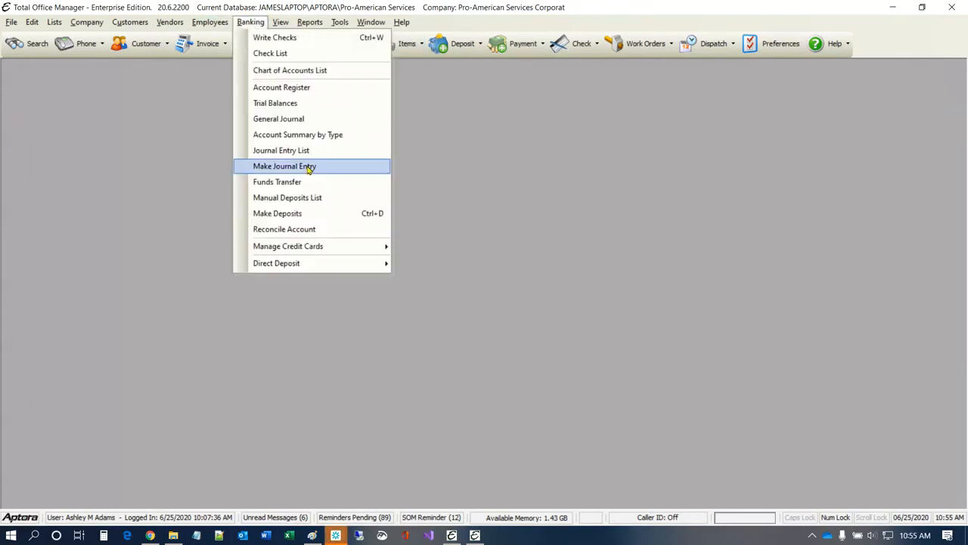
pyautogui.click(307, 215)
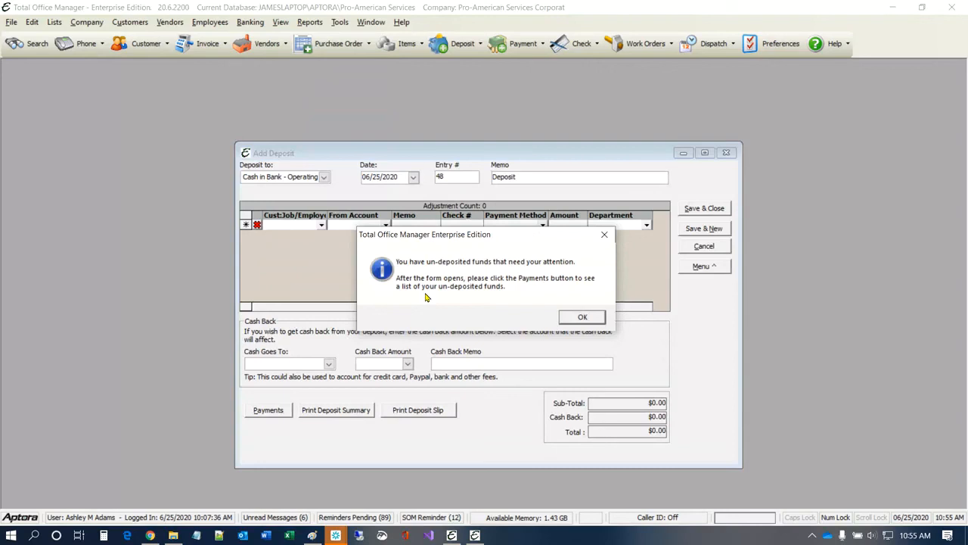
pyautogui.click(583, 318)
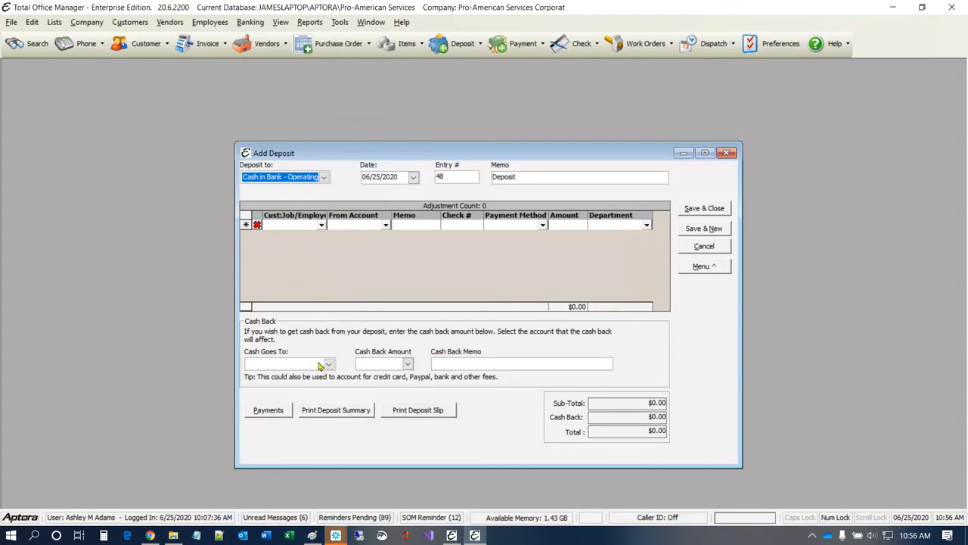
pyautogui.click(266, 410)
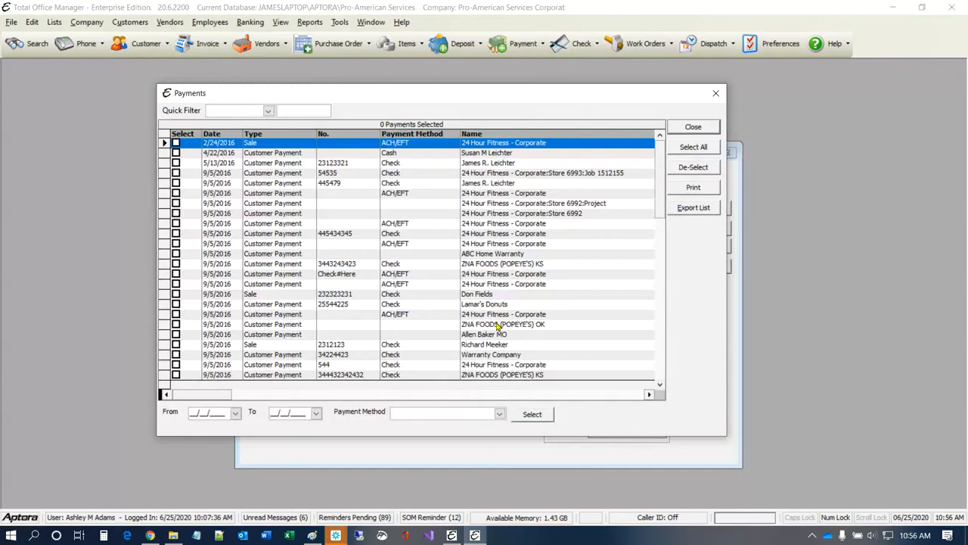
# Step: Quick-filter the un-deposited payments by Name with the text "24"
pyautogui.click(267, 110)
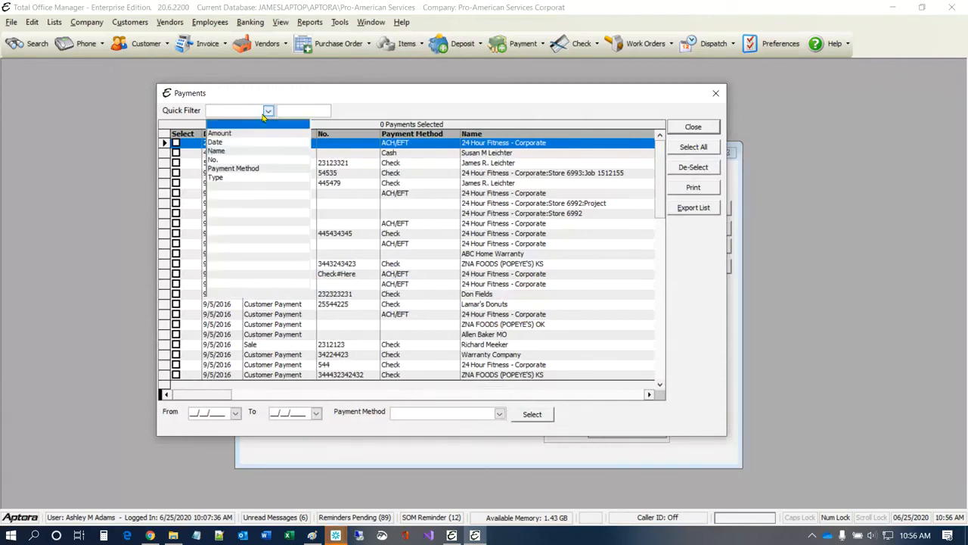
pyautogui.click(244, 150)
pyautogui.write('24')
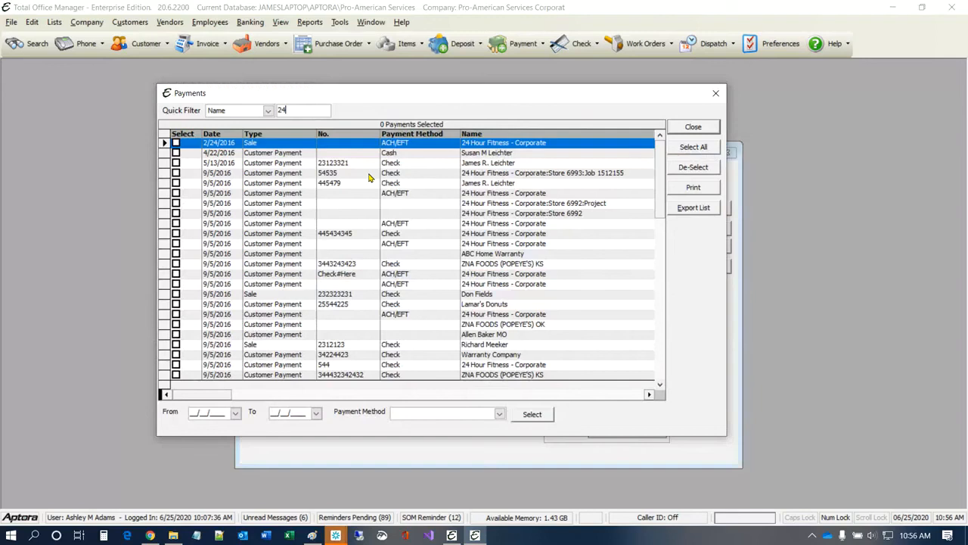
pyautogui.press('Tab')
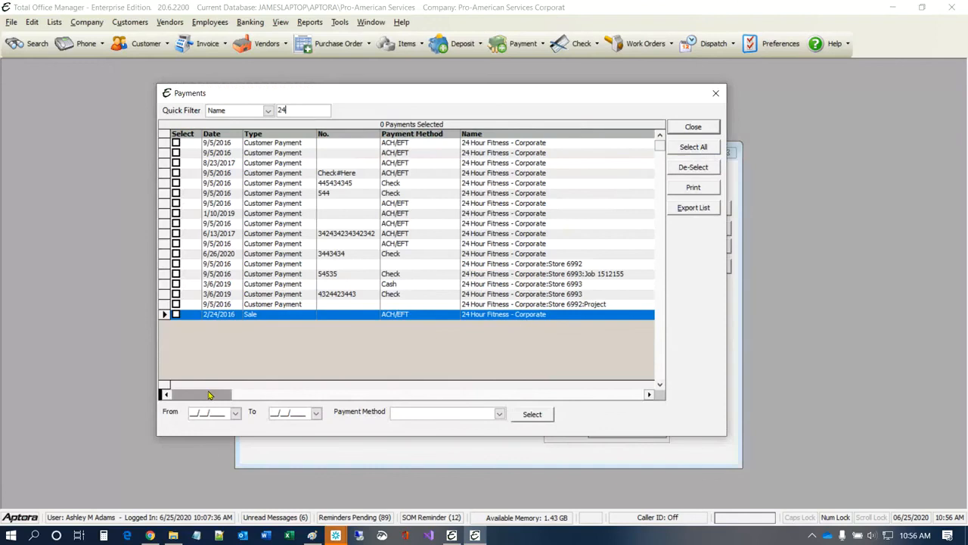
# Step: Widen the Payments window to show the Amount column and sort the payments by amount in ascending order
pyautogui.moveTo(210, 397); pyautogui.dragTo(397, 410)
pyautogui.moveTo(727, 326); pyautogui.dragTo(961, 333)
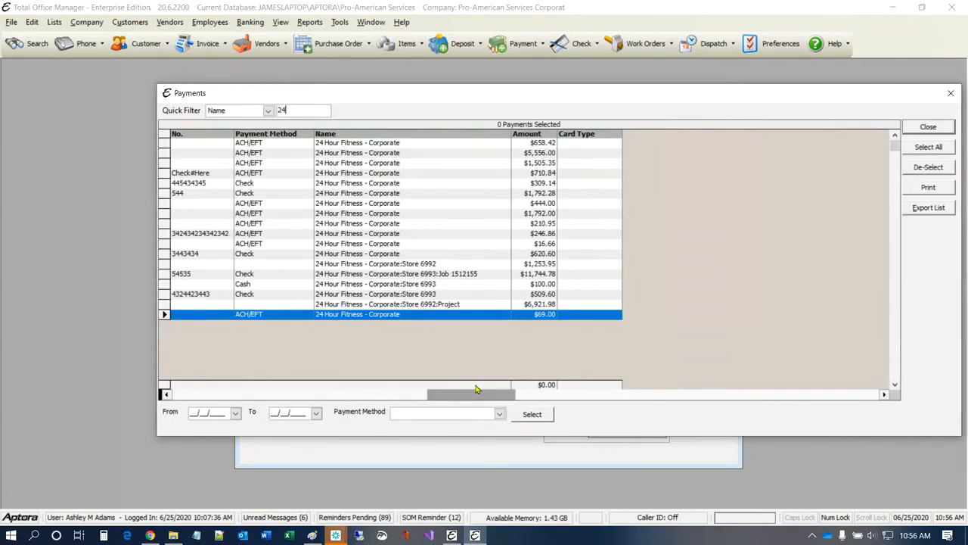
pyautogui.moveTo(476, 389); pyautogui.dragTo(250, 365)
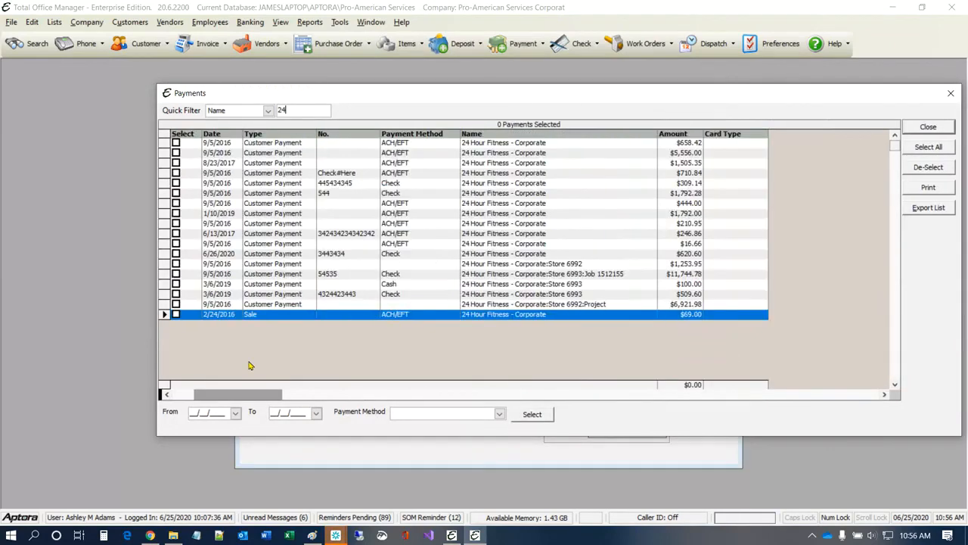
pyautogui.click(696, 134)
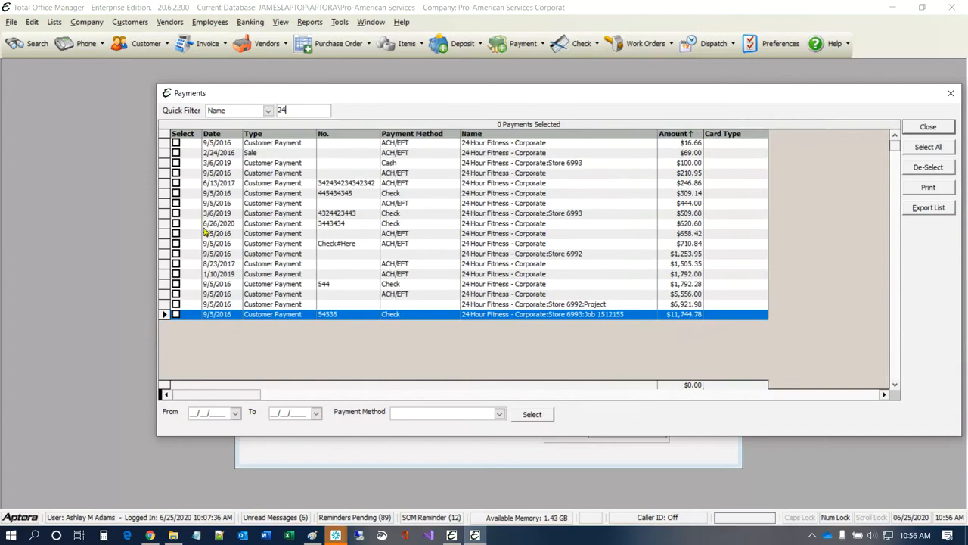
# Step: Select the 6/26/2020 check payment of $620.60 from 24 Hour Fitness - Corporate and bring it into the deposit
pyautogui.click(176, 224)
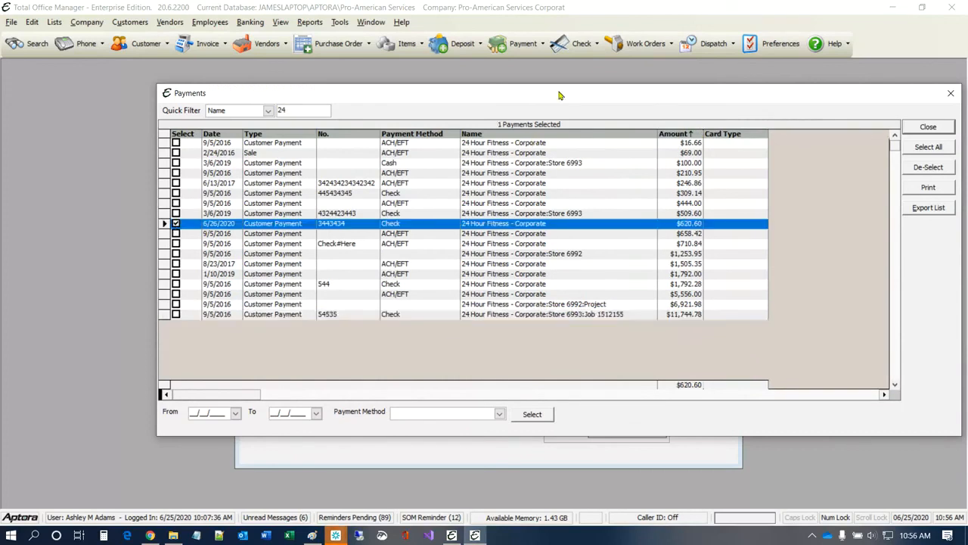
pyautogui.moveTo(560, 94); pyautogui.dragTo(471, 94)
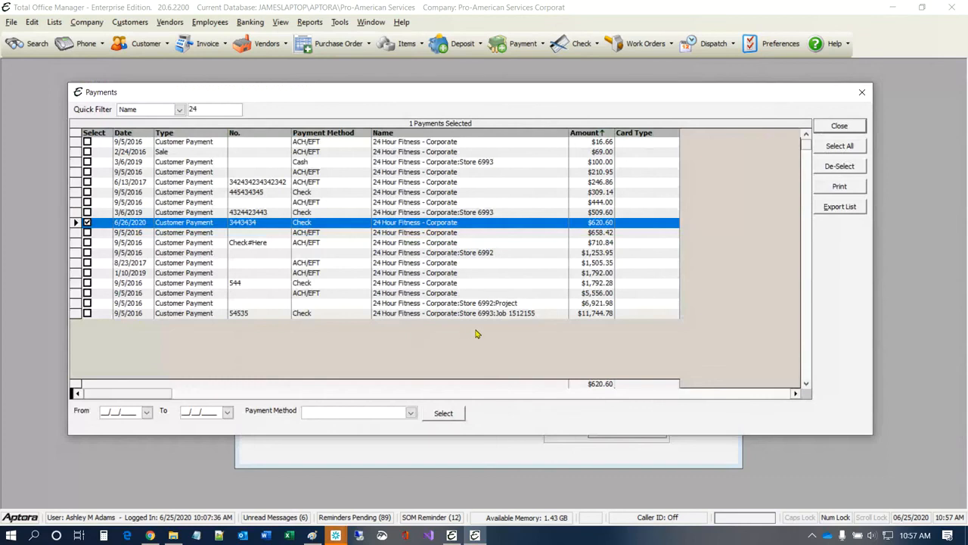
pyautogui.click(845, 131)
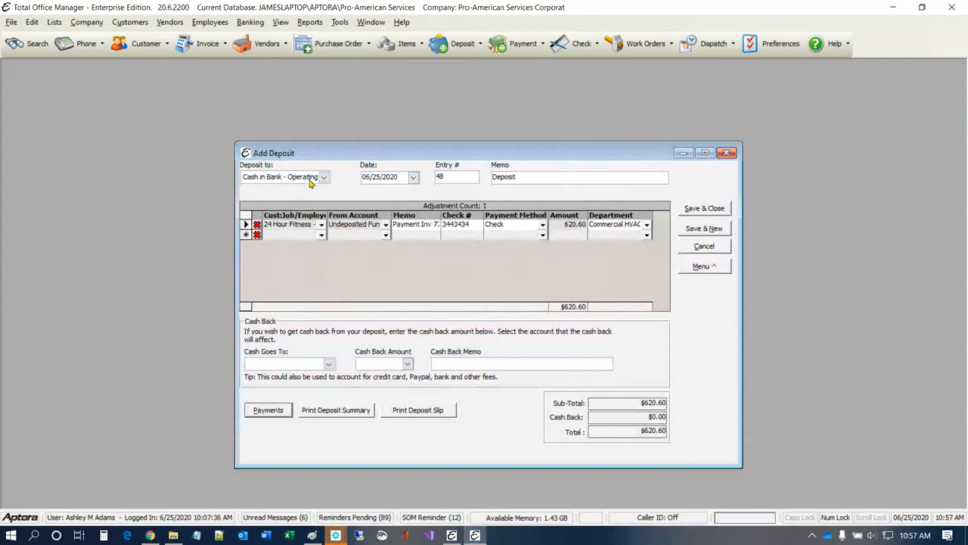
# Step: Set the deposit's destination account to Cash in Bank - Operating and widen the From Account column to fit its contents
pyautogui.click(276, 182)
pyautogui.press('ctrl')
pyautogui.press('ctrl')
pyautogui.press('ctrl')
pyautogui.click(324, 177)
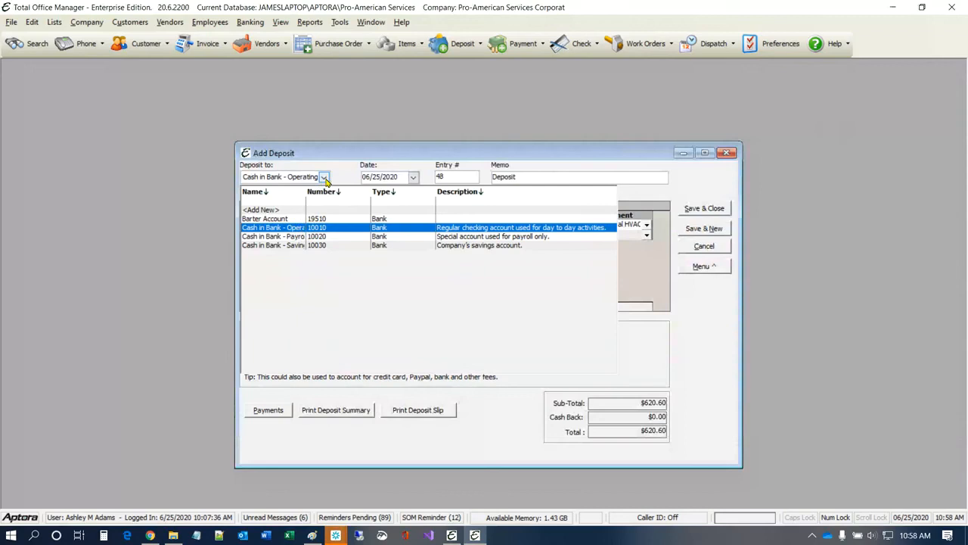
pyautogui.click(300, 227)
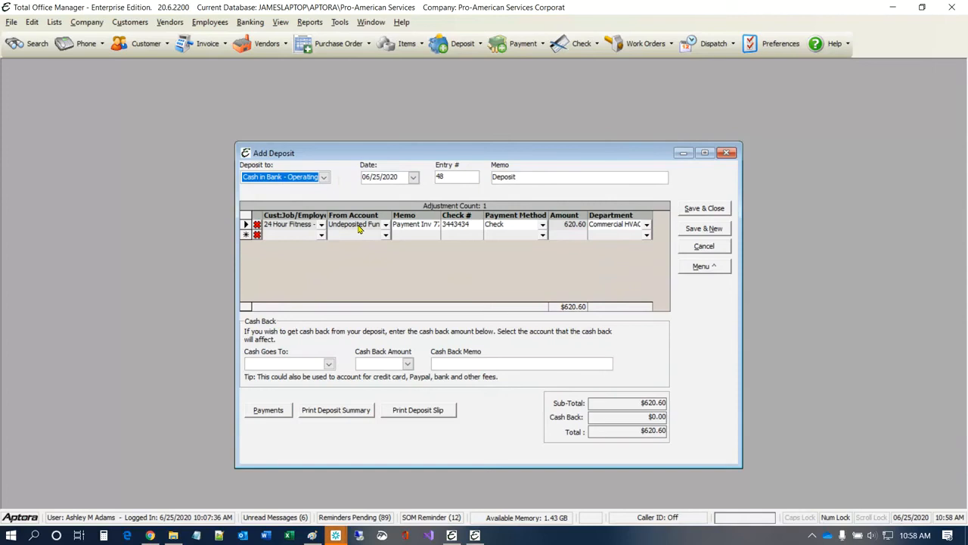
pyautogui.doubleClick(391, 216)
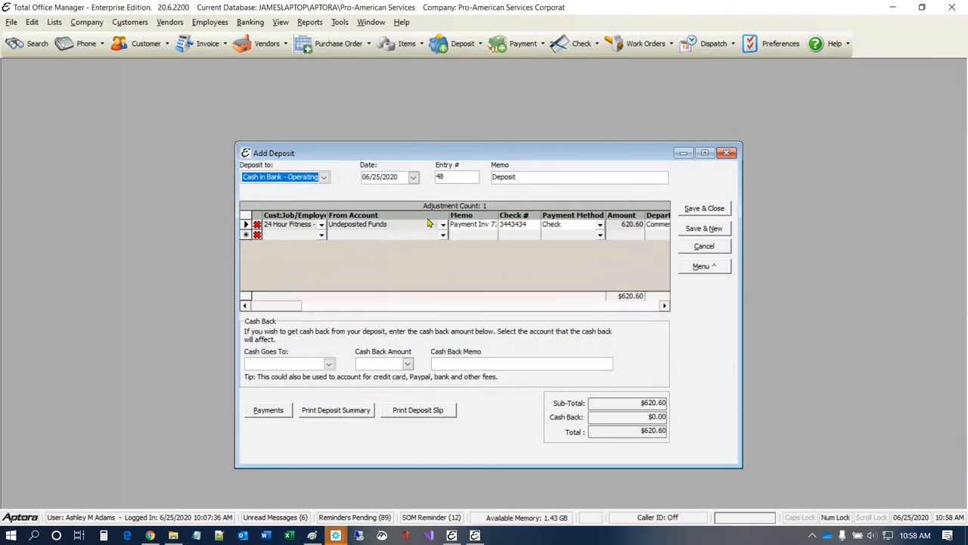
pyautogui.click(350, 227)
# Step: Preview the Balance Sheet report as of 07/31/2020
pyautogui.click(310, 22)
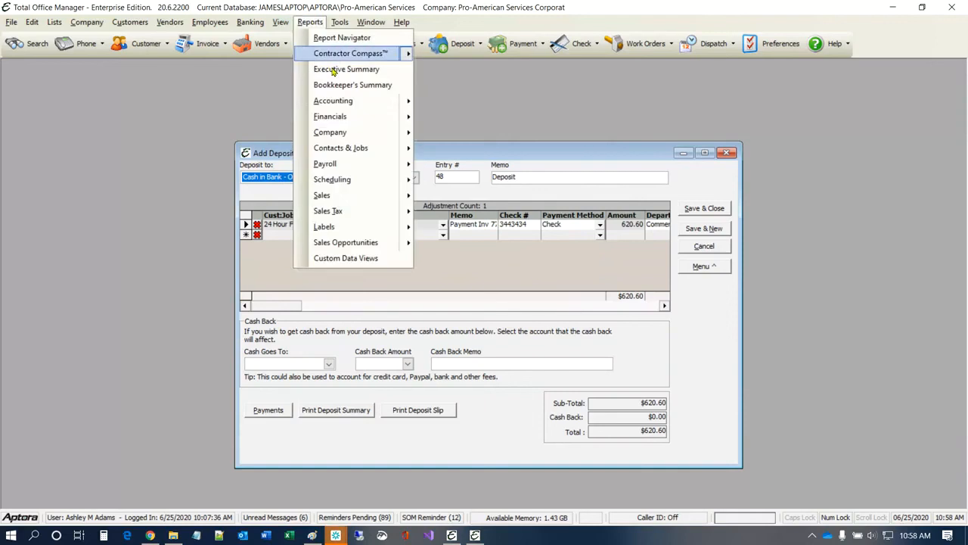
pyautogui.moveTo(349, 118)
pyautogui.click(477, 196)
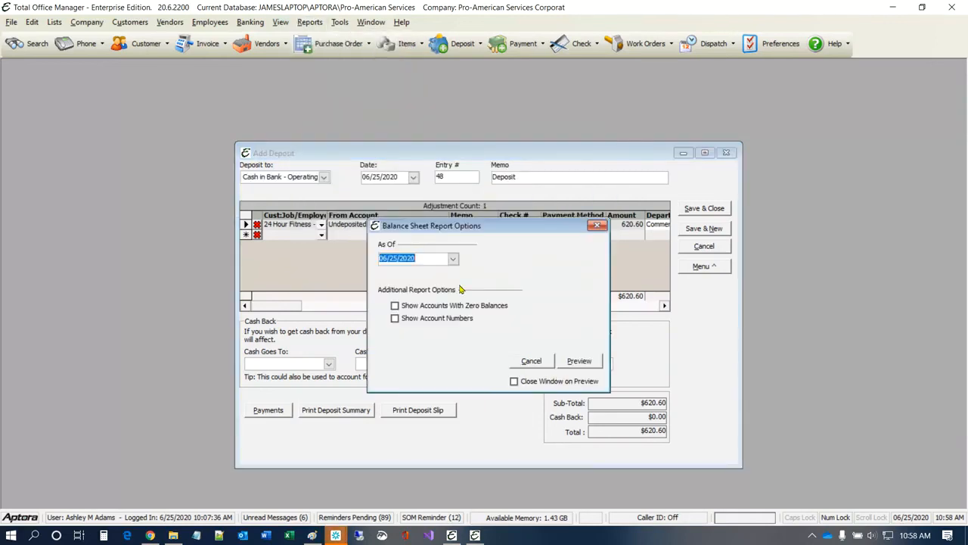
pyautogui.click(452, 258)
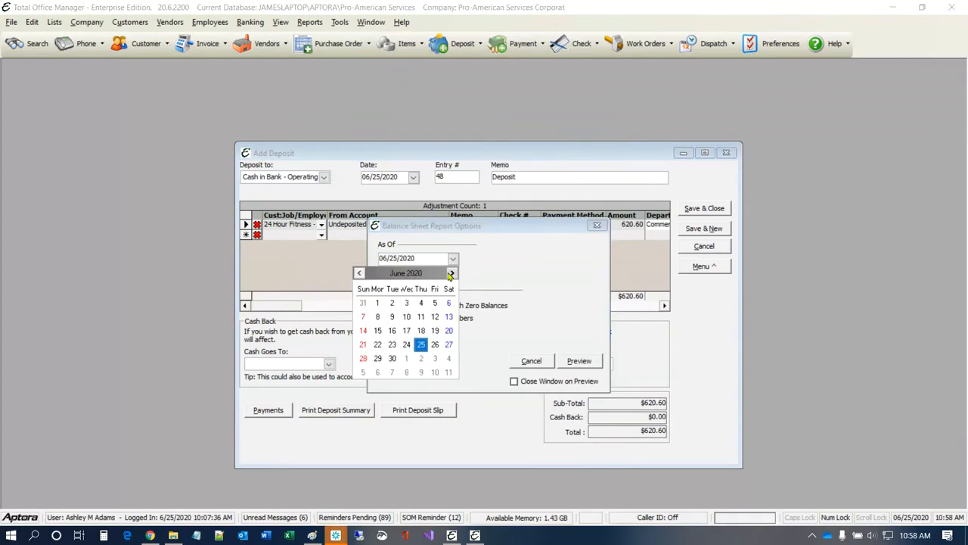
pyautogui.click(451, 272)
pyautogui.click(435, 359)
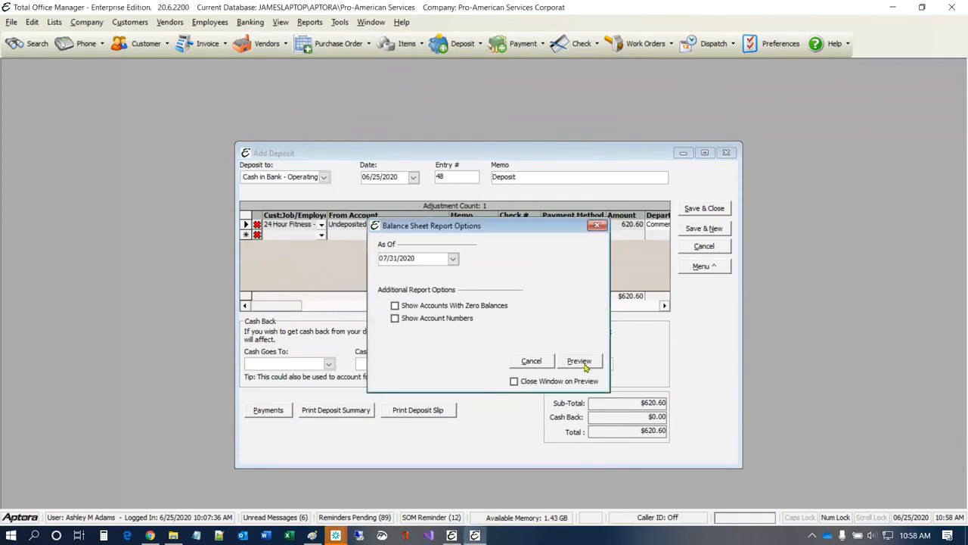
pyautogui.click(581, 361)
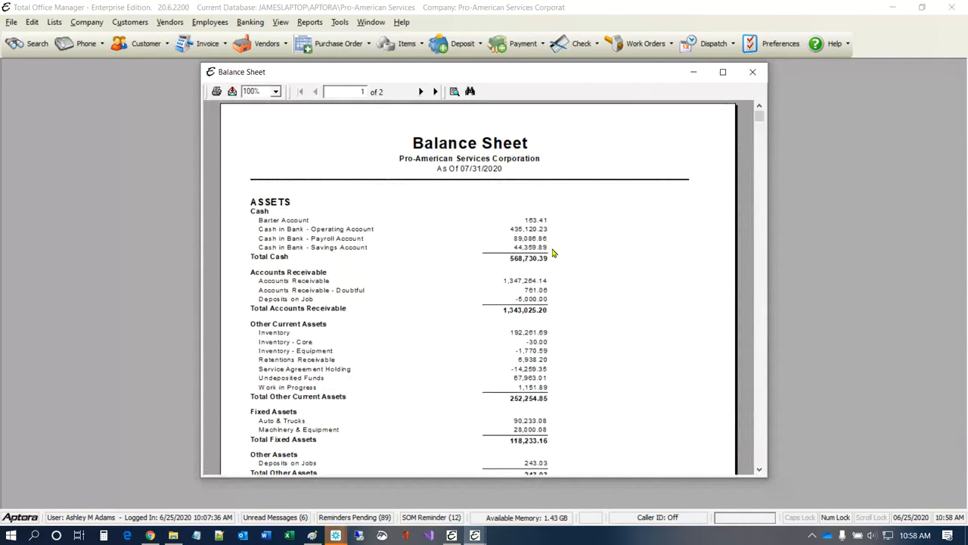
# Step: Examine the Undeposited Funds and bank account balances on the balance sheet, and close the report and its options
pyautogui.click(542, 378)
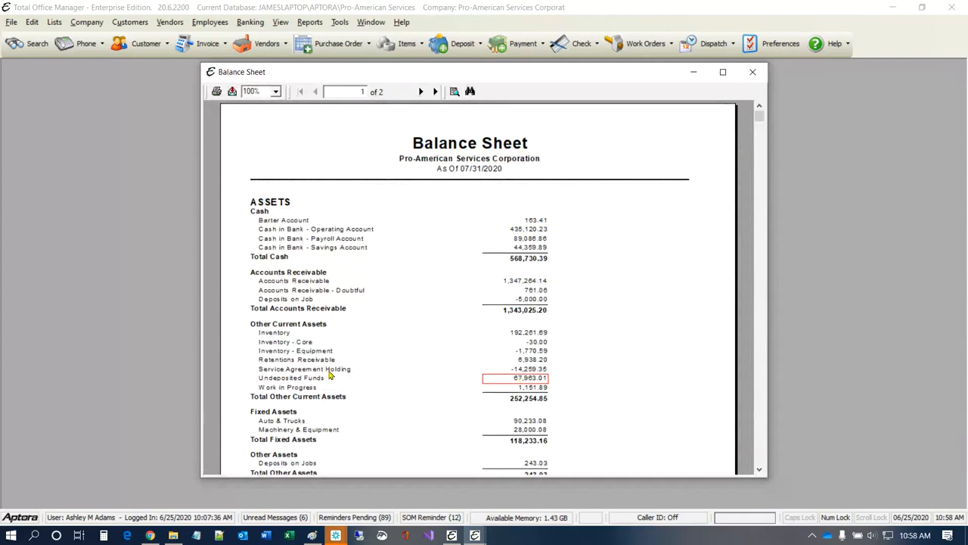
pyautogui.click(449, 380)
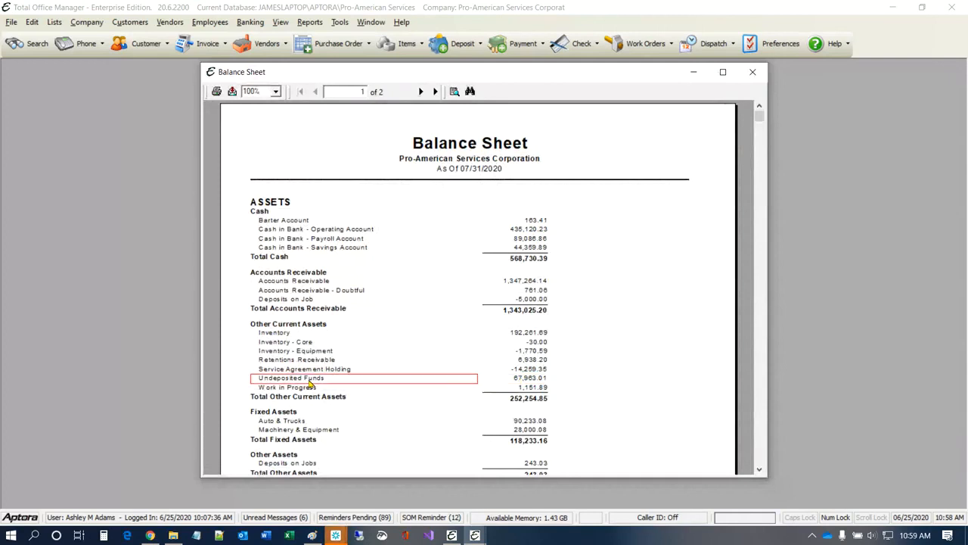
pyautogui.click(534, 379)
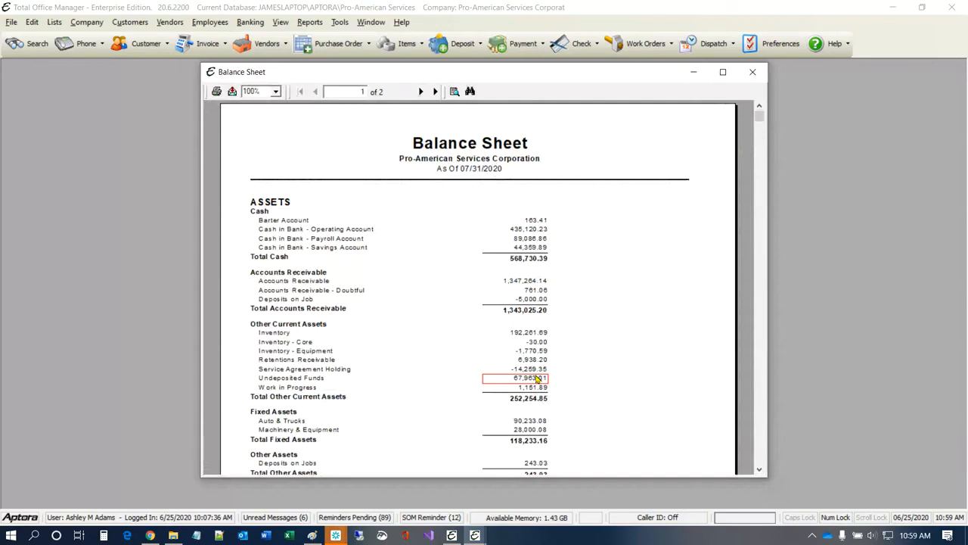
pyautogui.click(289, 380)
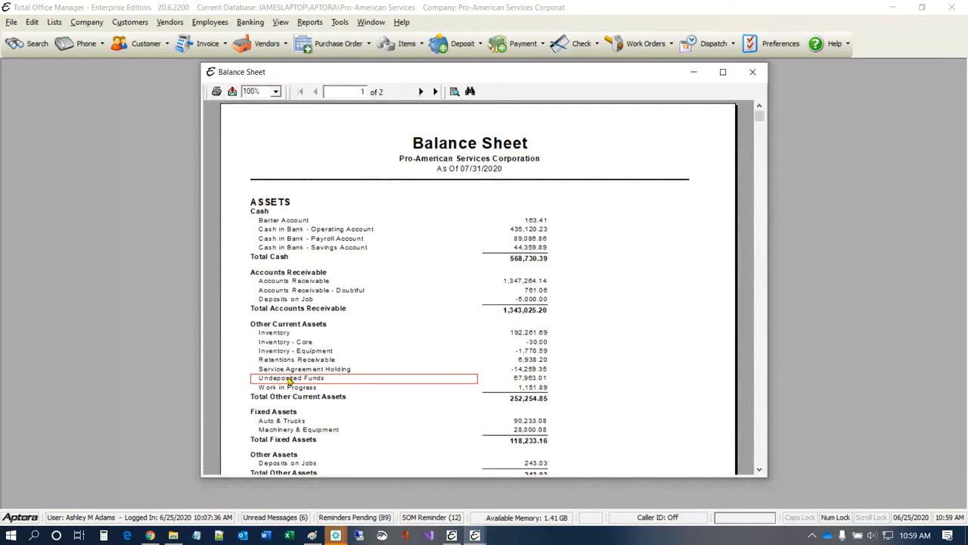
pyautogui.click(521, 381)
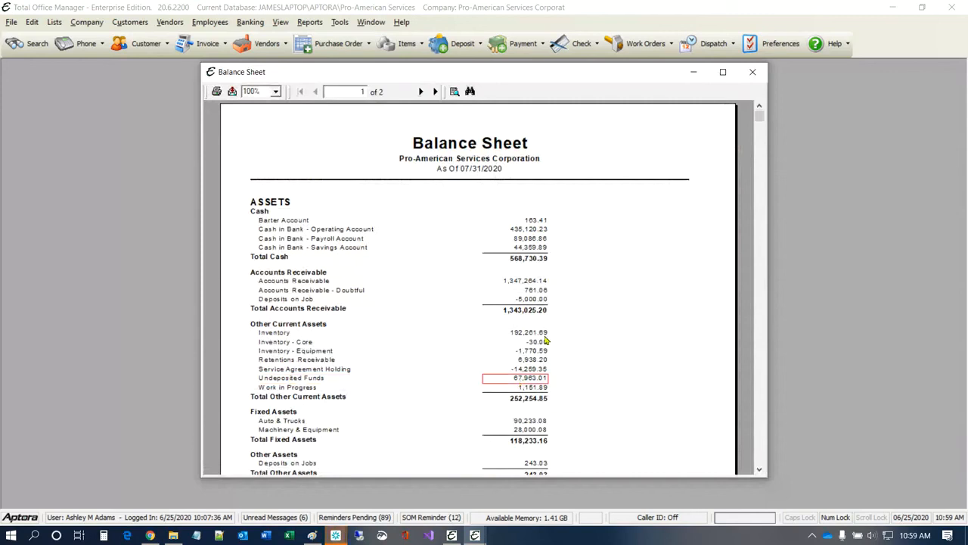
pyautogui.click(531, 239)
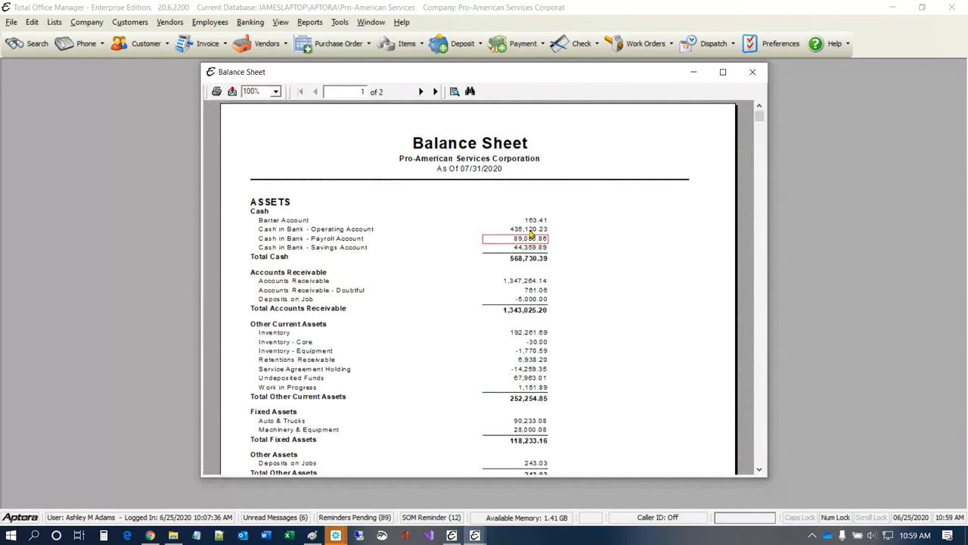
pyautogui.click(531, 233)
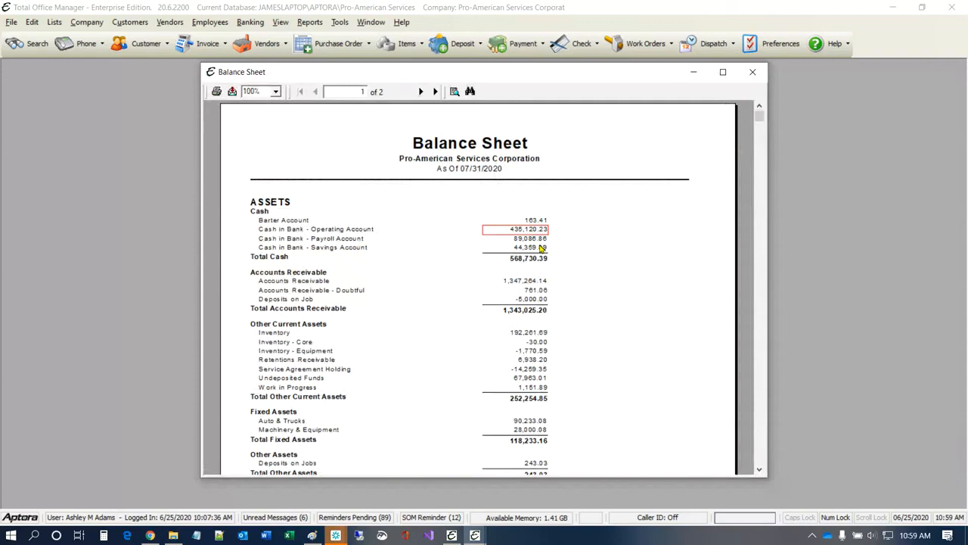
pyautogui.click(533, 379)
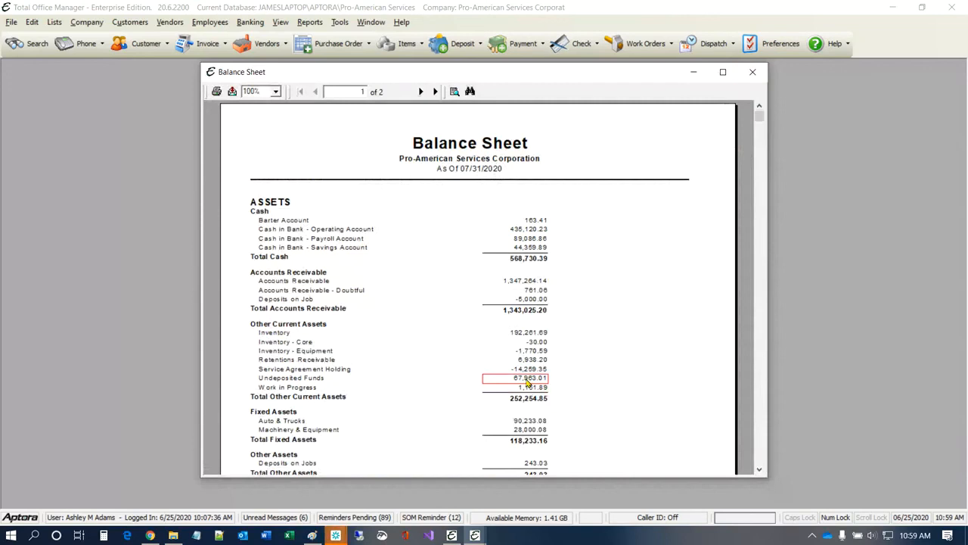
pyautogui.click(753, 73)
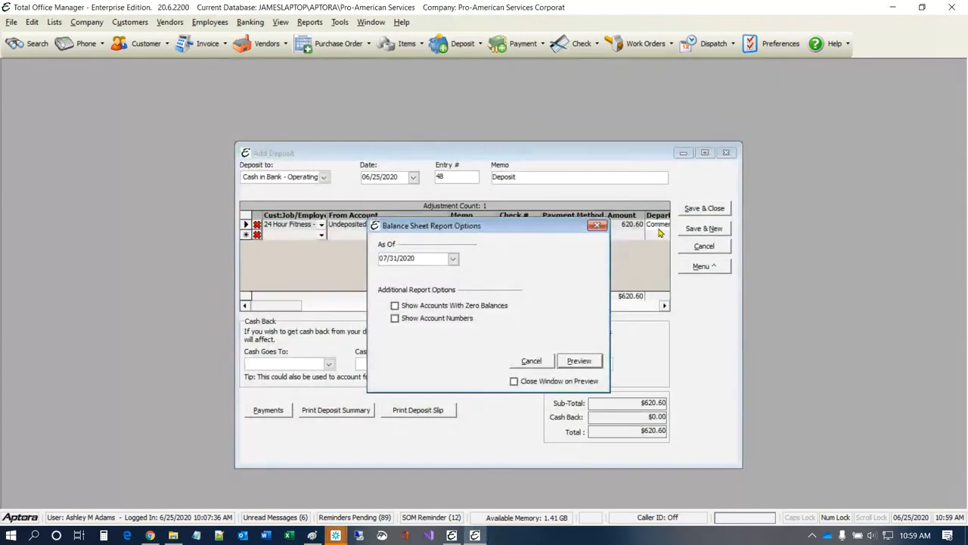
pyautogui.click(597, 226)
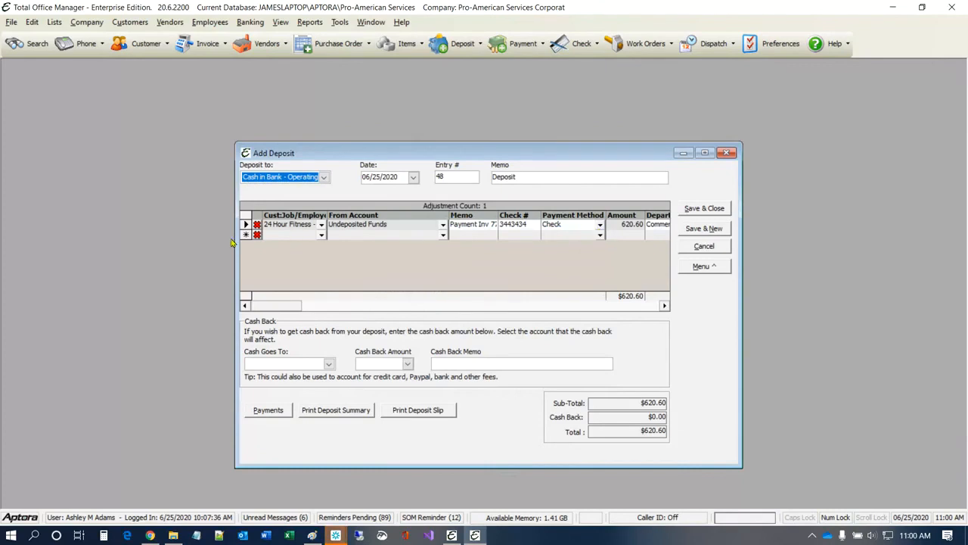
# Step: Widen the Department column in the deposit lines and review the payment's memo, check, amount and department details
pyautogui.moveTo(236, 240); pyautogui.dragTo(234, 239)
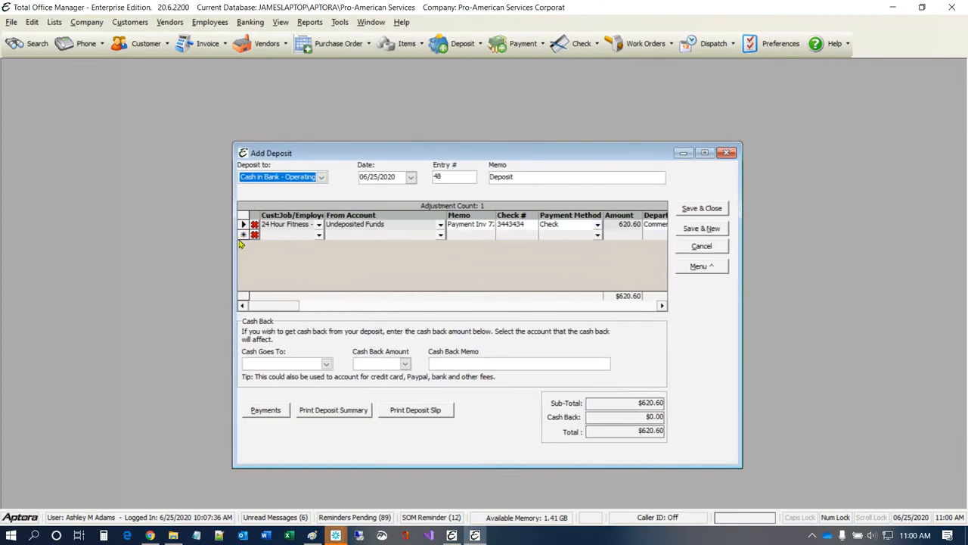
pyautogui.click(557, 177)
pyautogui.click(557, 176)
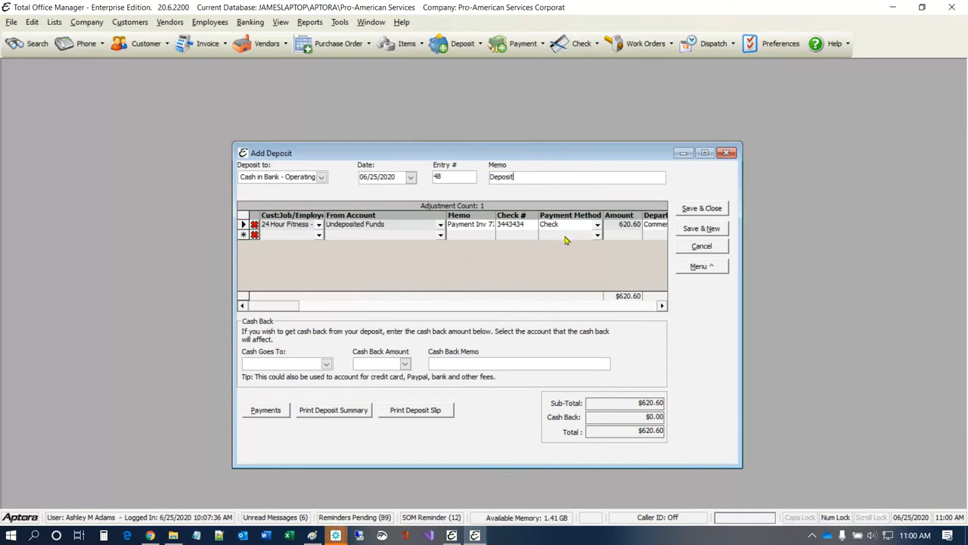
pyautogui.moveTo(274, 306); pyautogui.dragTo(419, 305)
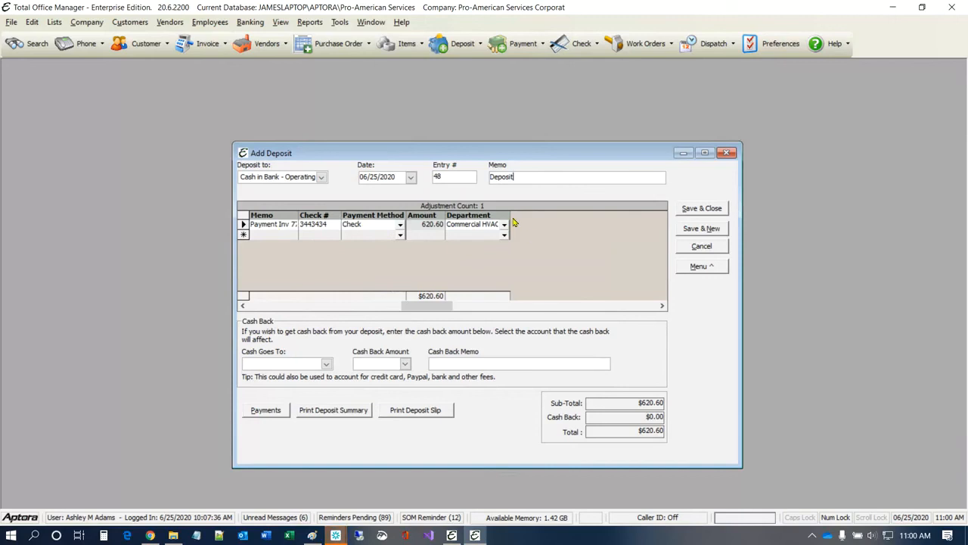
pyautogui.moveTo(511, 221); pyautogui.dragTo(561, 222)
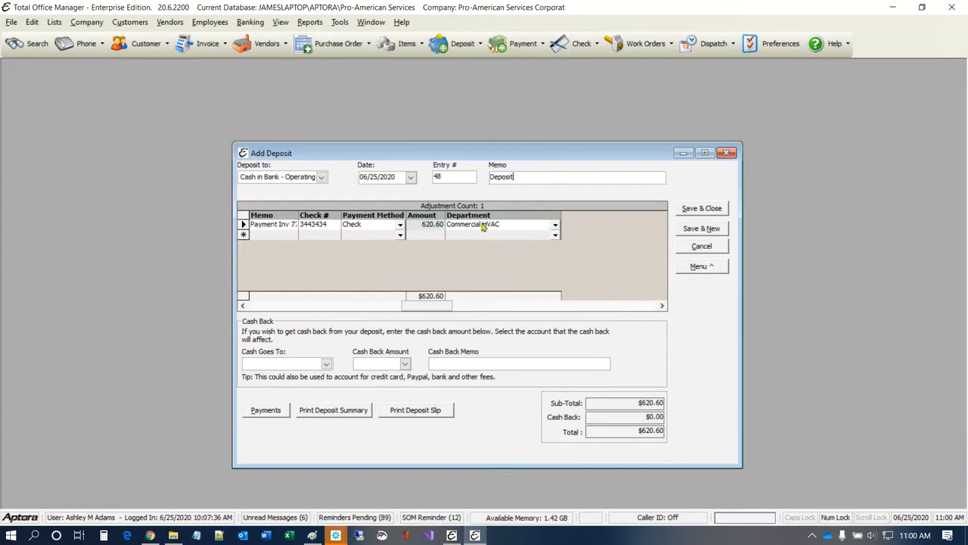
pyautogui.moveTo(435, 306); pyautogui.dragTo(264, 272)
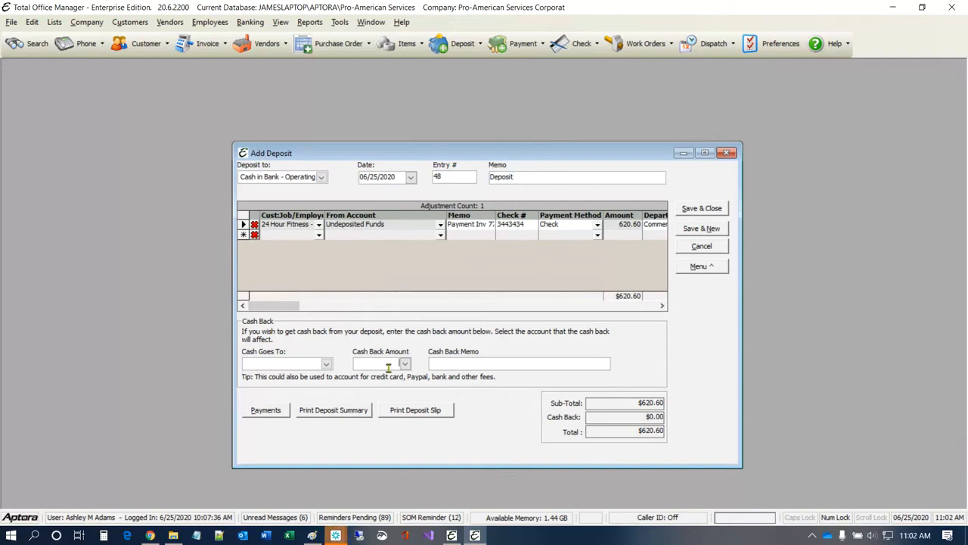
# Step: Start a new account for the cash back destination with type Expense and the name "Paypal Fees"
pyautogui.click(327, 364)
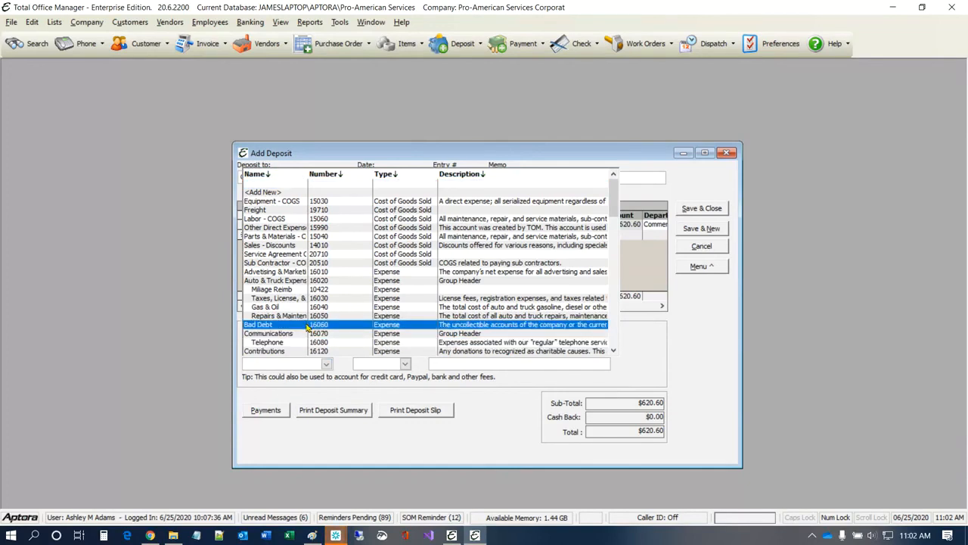
pyautogui.click(262, 194)
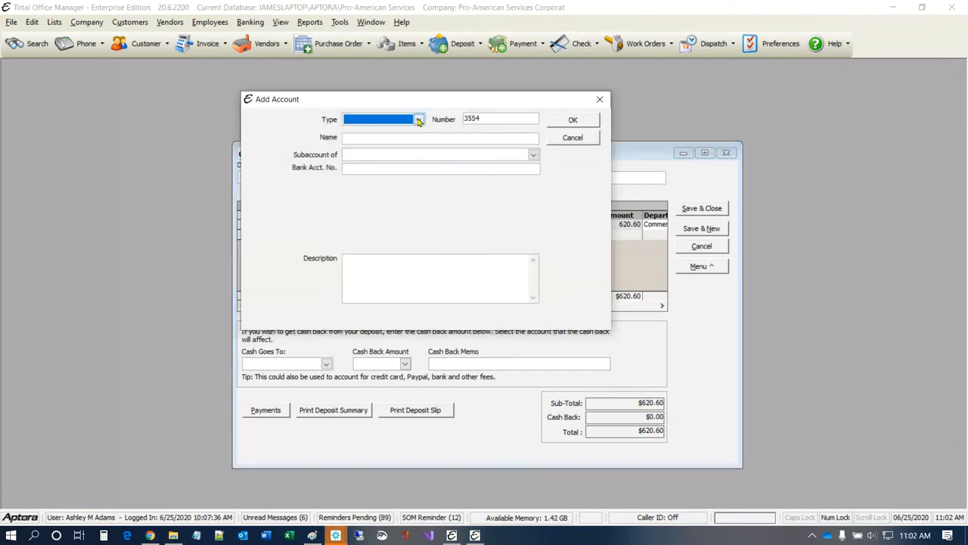
pyautogui.click(418, 119)
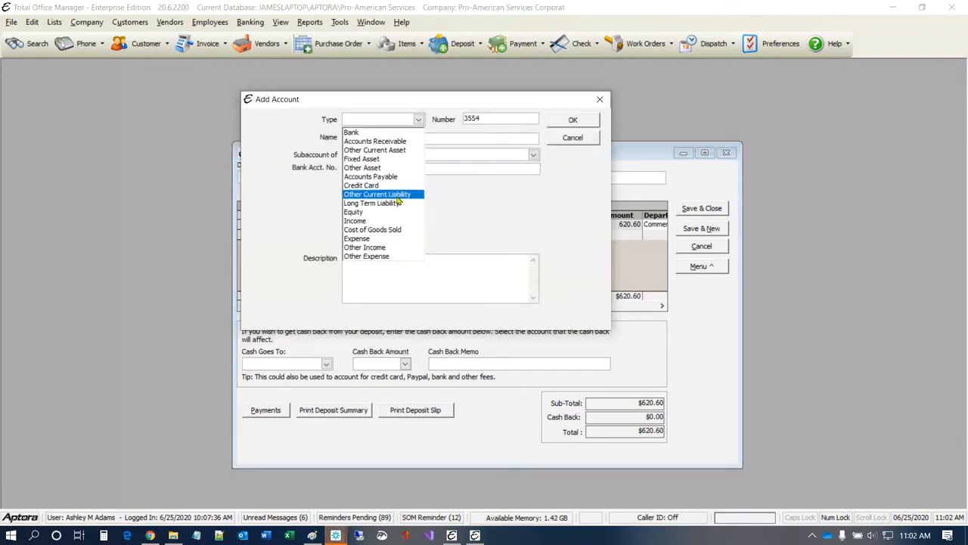
pyautogui.click(360, 239)
pyautogui.click(365, 137)
pyautogui.write('P')
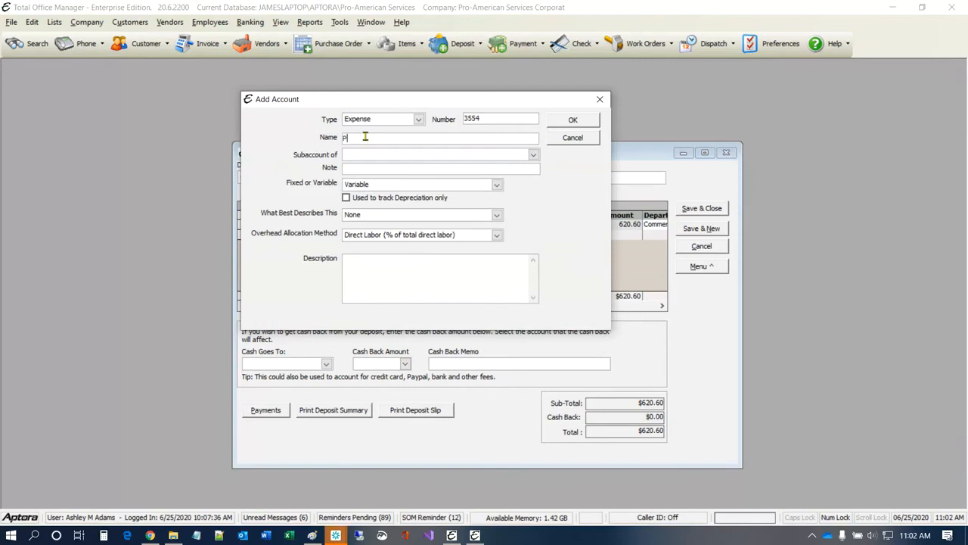
pyautogui.write('aypal Fees')
pyautogui.click(496, 121)
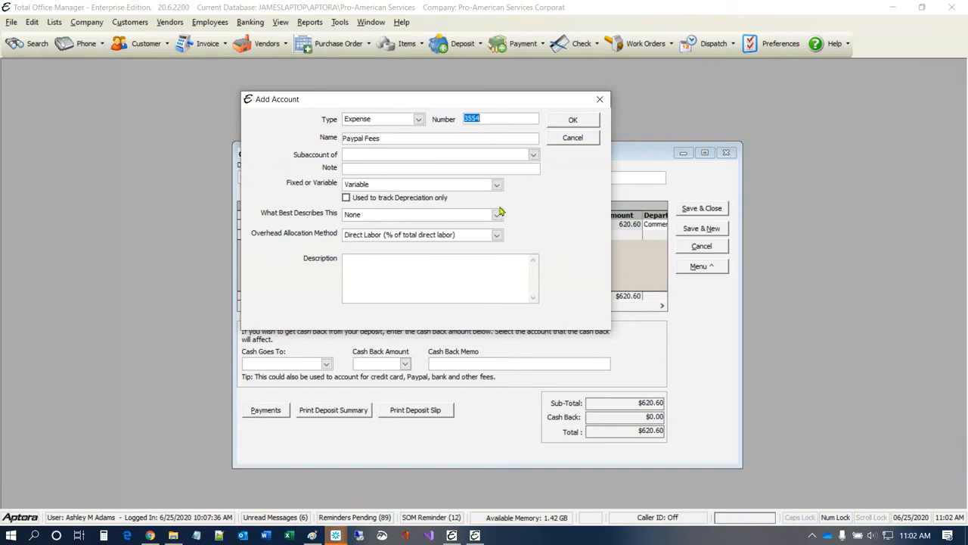
# Step: Keep the Paypal Fees account as Variable with None as its best description, and save the new account
pyautogui.click(497, 186)
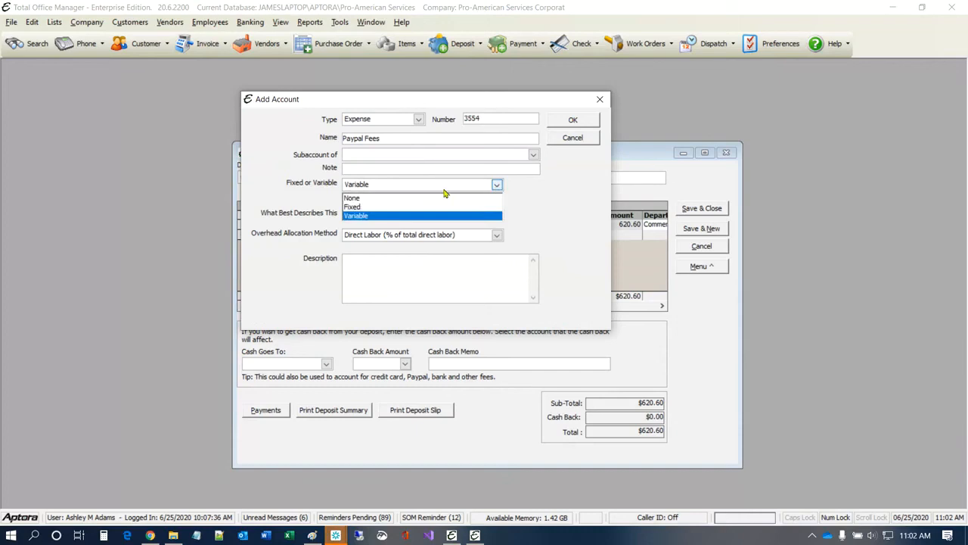
pyautogui.click(369, 215)
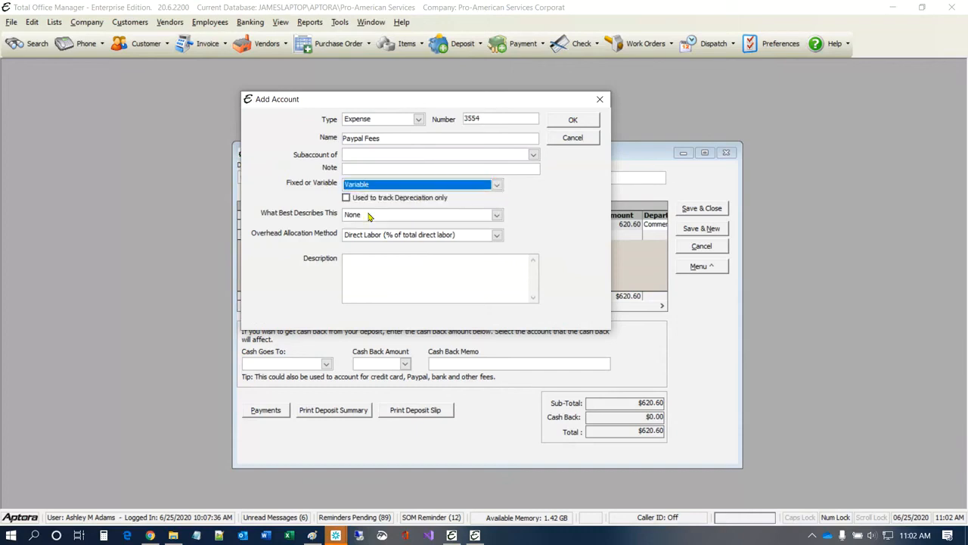
pyautogui.click(496, 216)
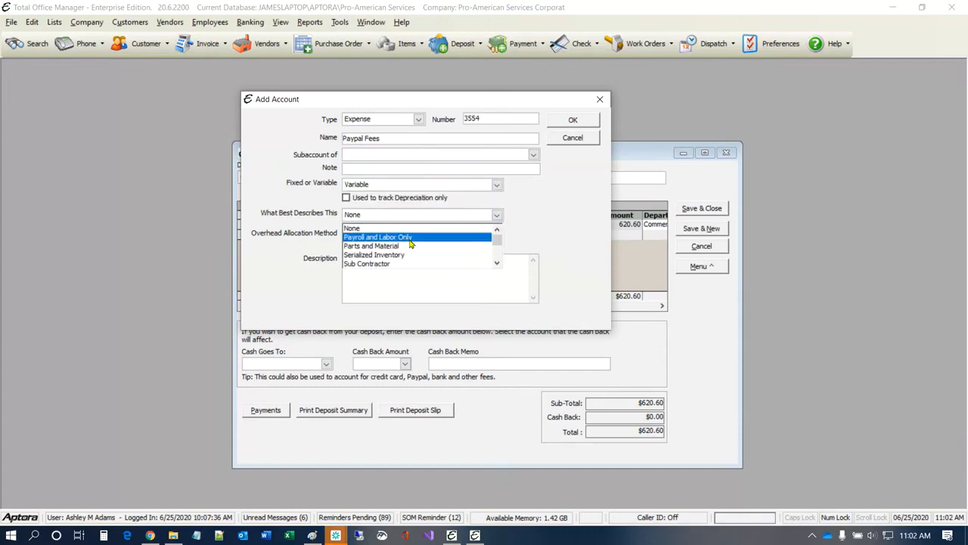
pyautogui.scroll(-2, 409, 245)
pyautogui.scroll(-3, 410, 244)
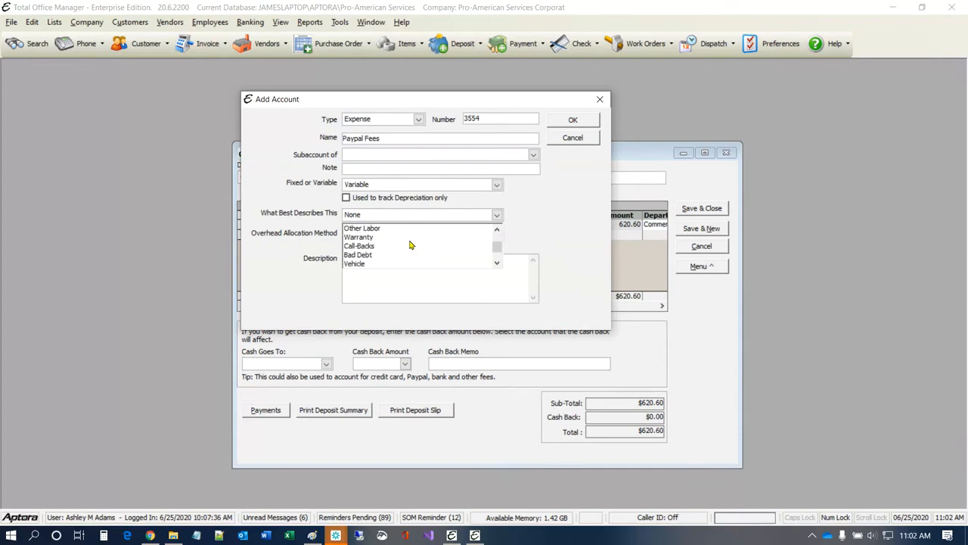
pyautogui.scroll(-1, 410, 245)
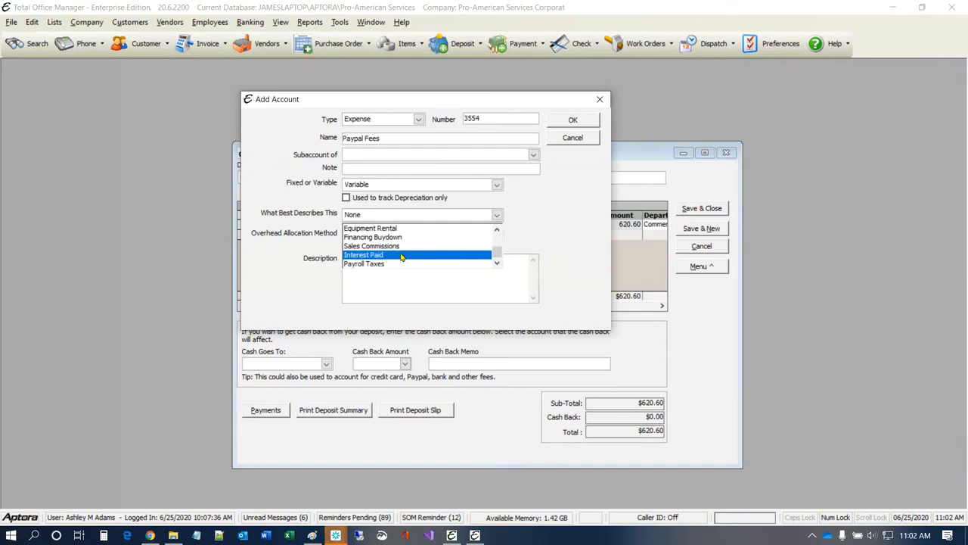
pyautogui.scroll(5, 401, 258)
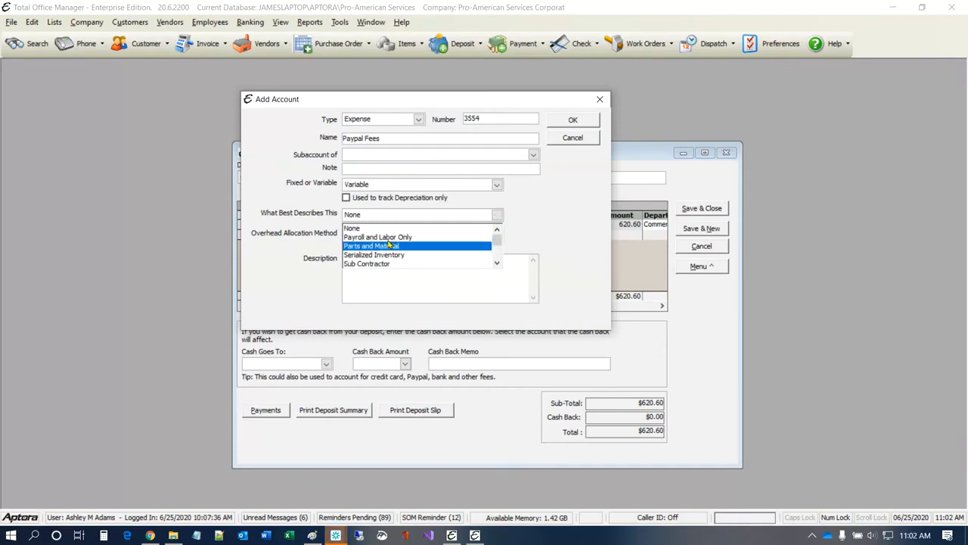
pyautogui.click(364, 231)
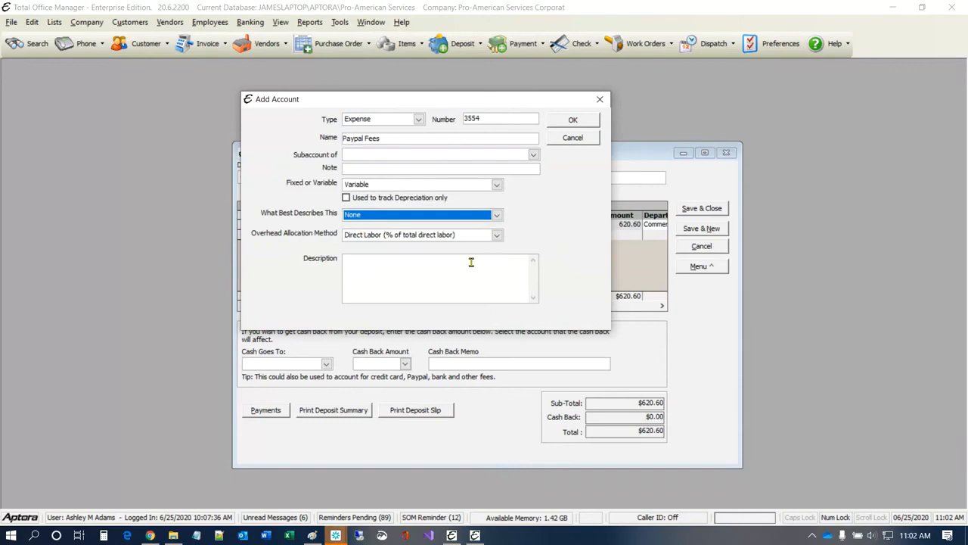
pyautogui.click(564, 123)
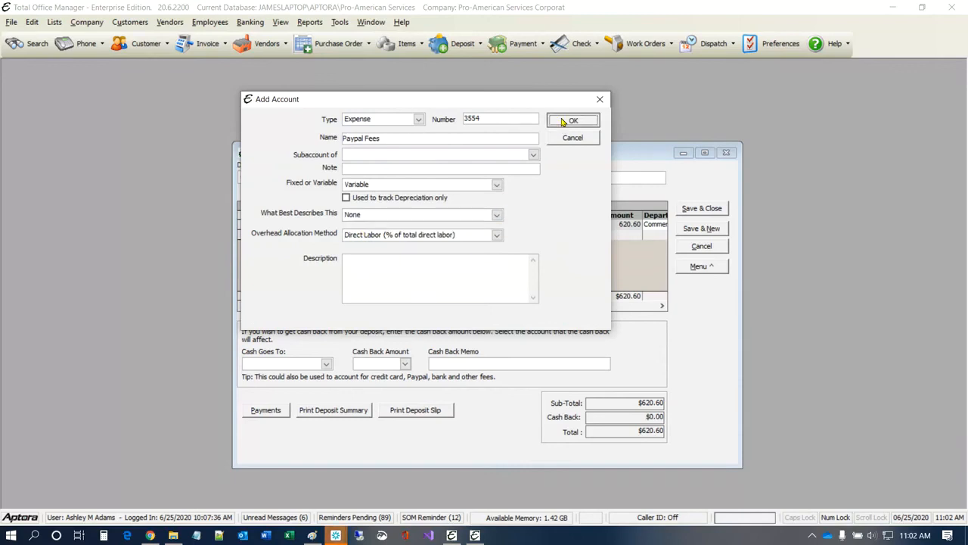
# Step: Set the deposit's cash back amount to $5.00 with the cash back memo "Paypal Standard Fee"
pyautogui.click(381, 363)
pyautogui.write('5')
pyautogui.press('Tab')
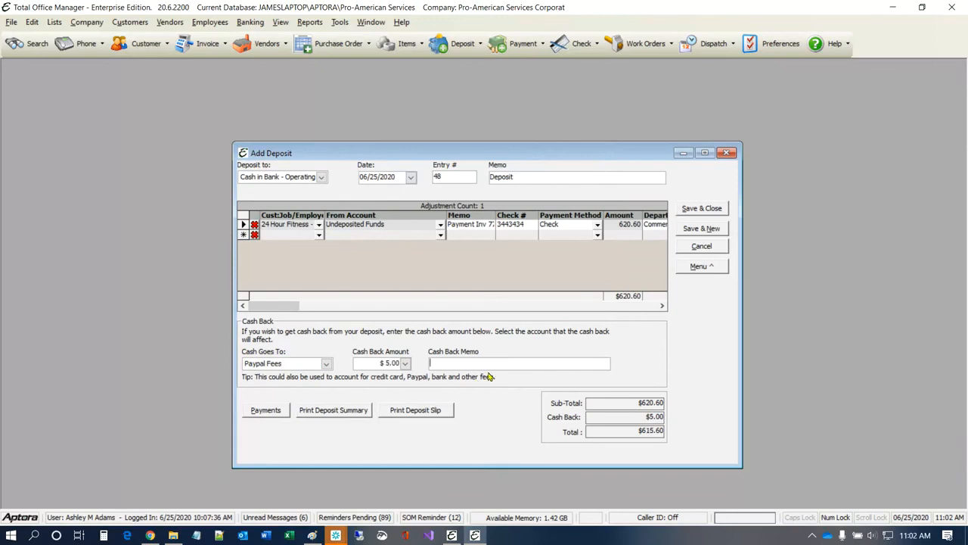
pyautogui.write('Pyapal Standard Fee')
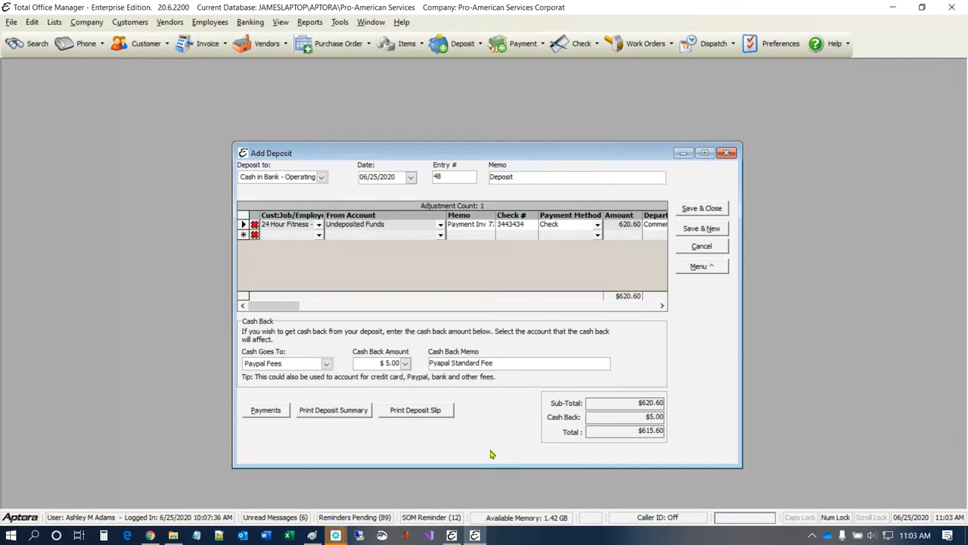
pyautogui.click(441, 360)
pyautogui.press('BackSpace')
pyautogui.press('BackSpace')
pyautogui.write('ay')
pyautogui.click(525, 367)
pyautogui.click(373, 178)
pyautogui.click(690, 268)
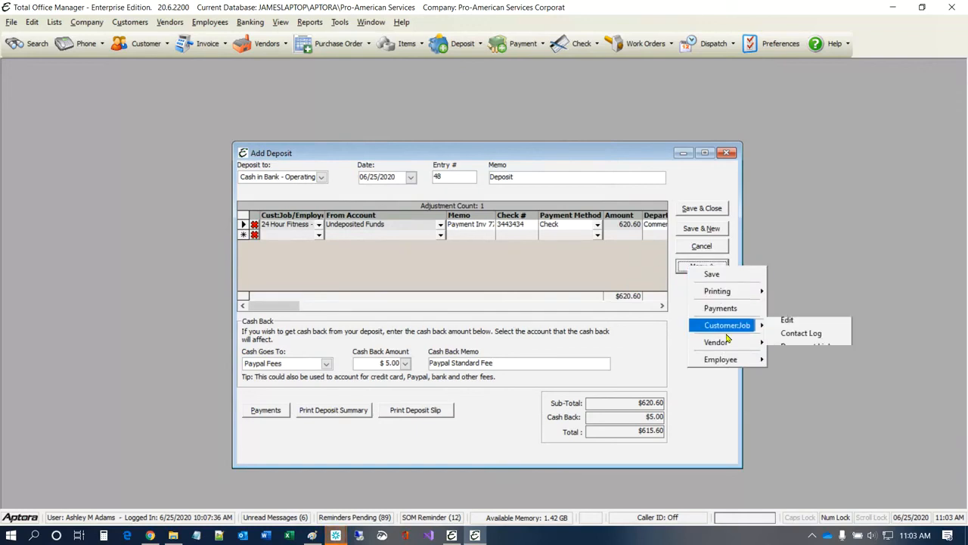
pyautogui.moveTo(730, 344)
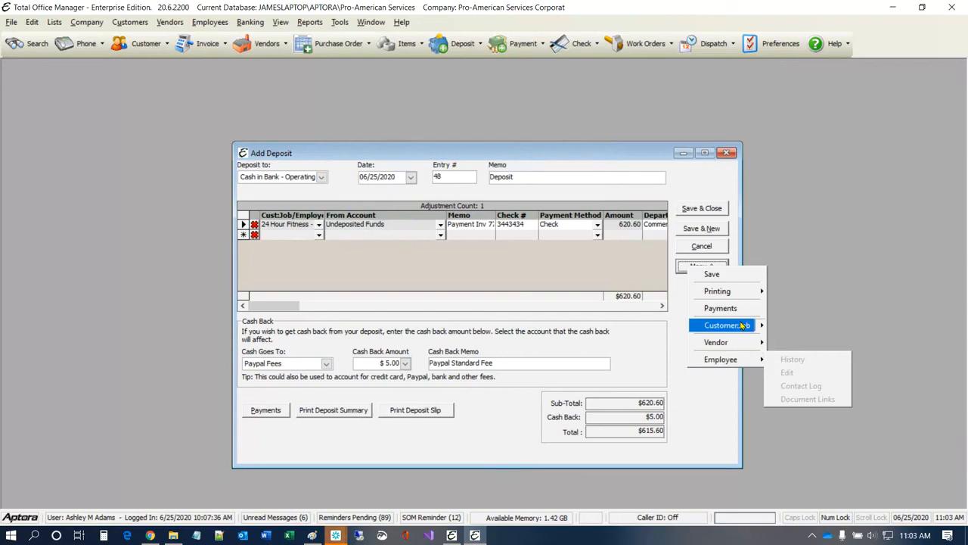
pyautogui.moveTo(743, 326)
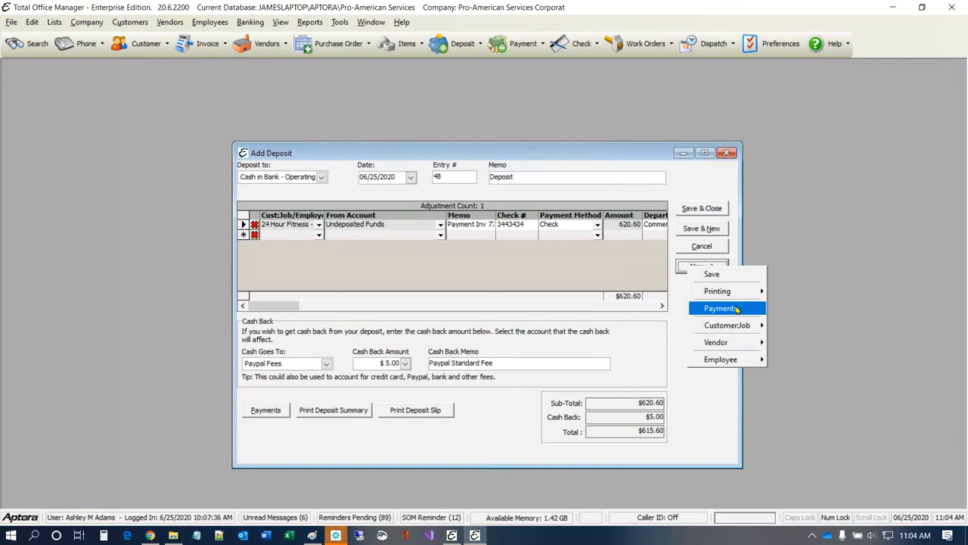
pyautogui.moveTo(741, 292)
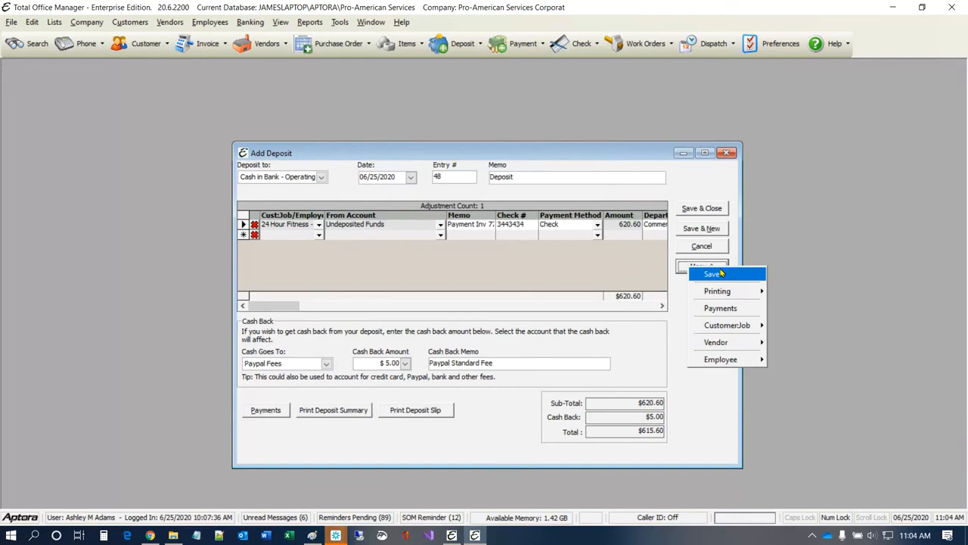
pyautogui.click(704, 179)
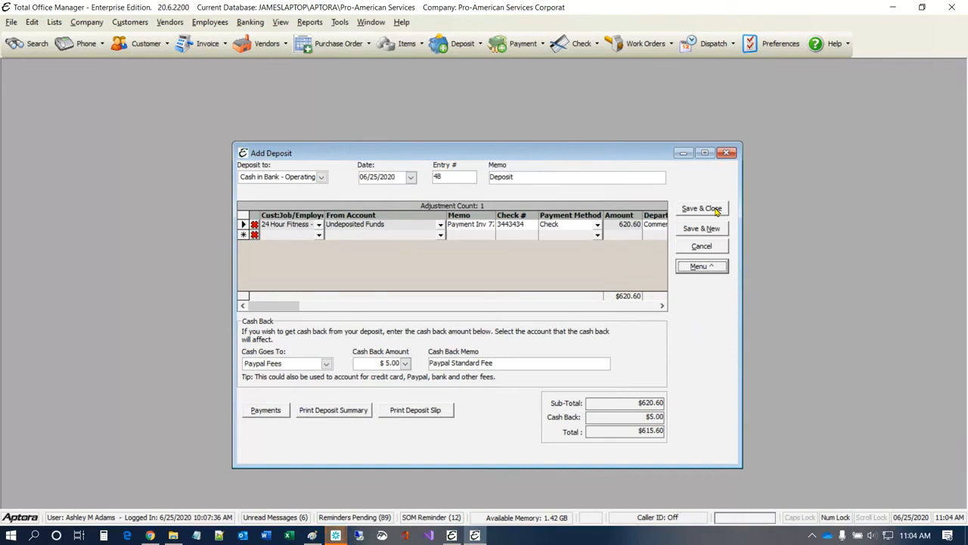
# Step: Set the deposit date to 06/26/2020, then save and close the deposit
pyautogui.click(411, 178)
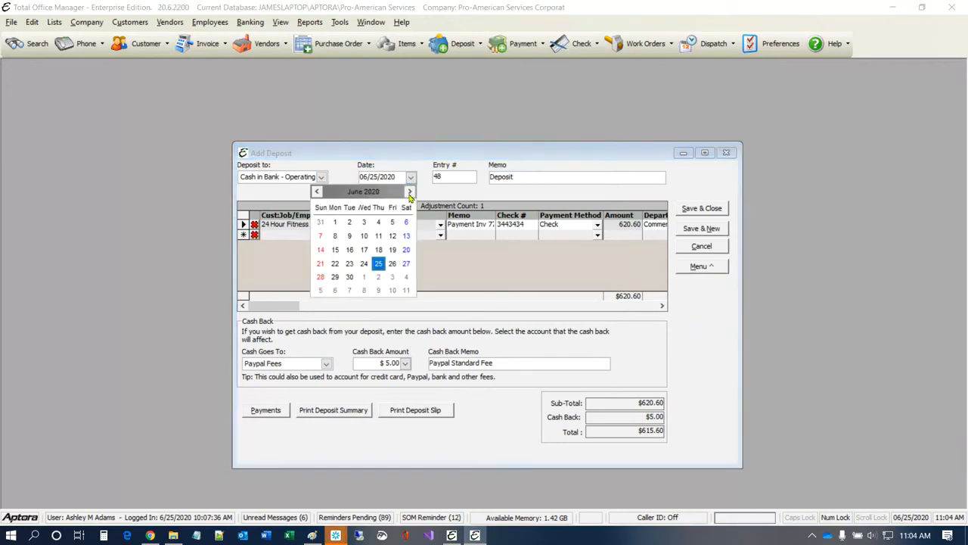
pyautogui.click(393, 265)
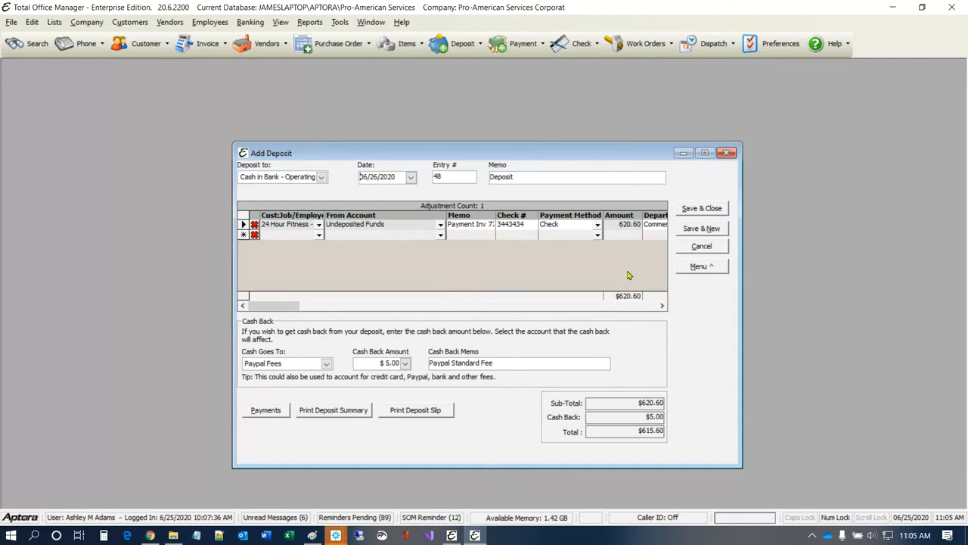
pyautogui.click(714, 210)
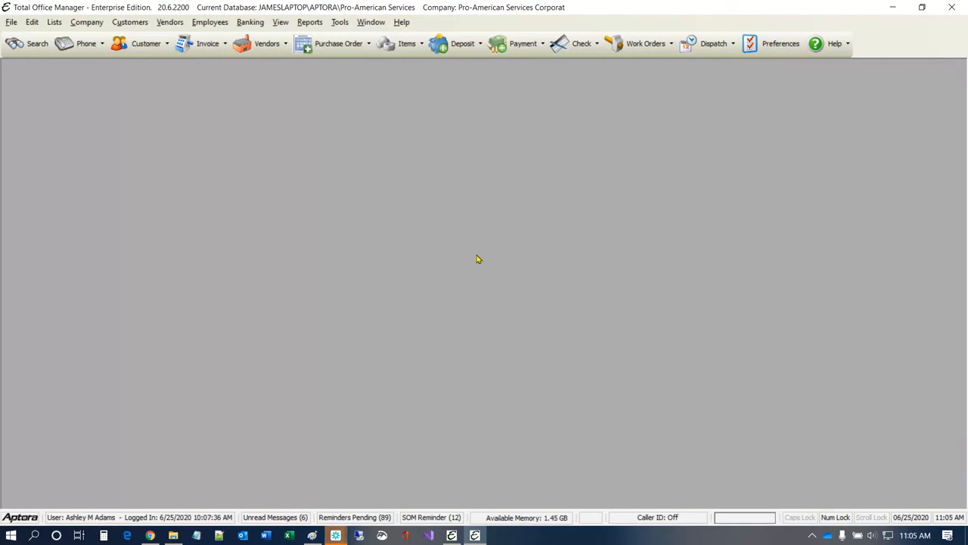
# Step: Open the 6/26/2020 deposit from the Manual Deposits List to review its saved details, and close it
pyautogui.click(258, 22)
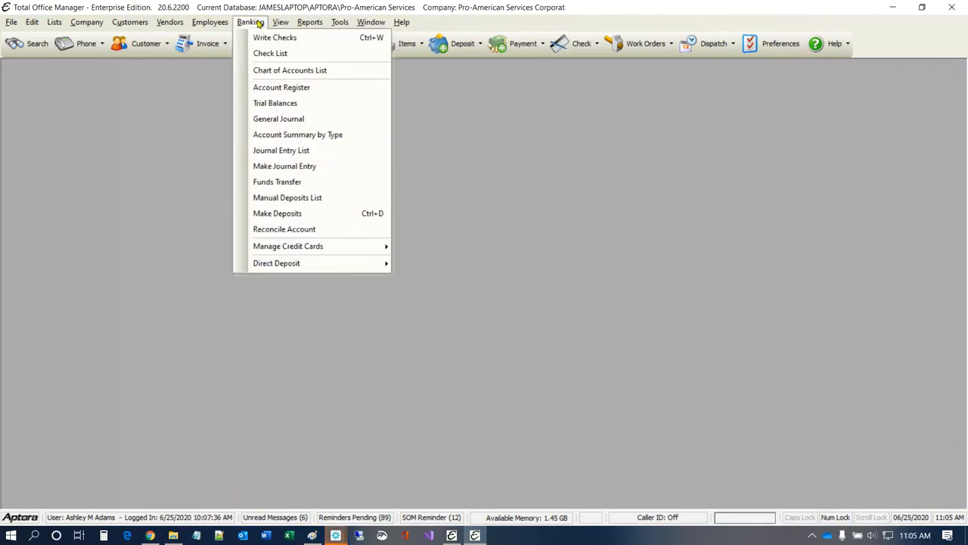
pyautogui.click(303, 199)
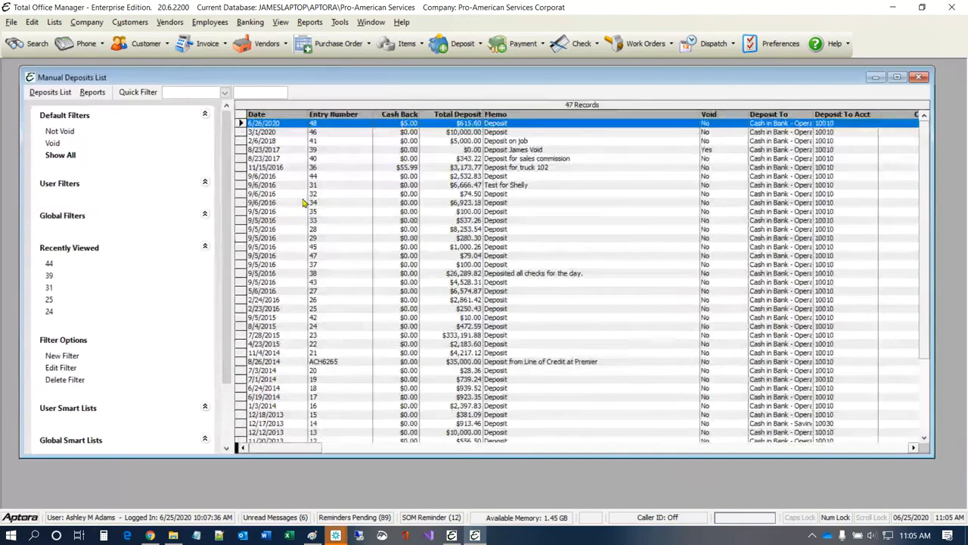
pyautogui.doubleClick(463, 122)
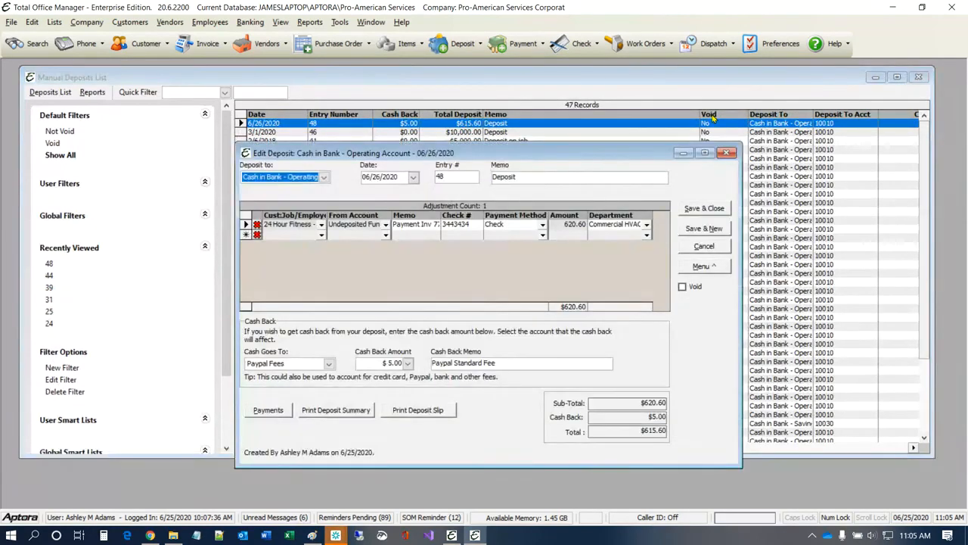
pyautogui.click(726, 153)
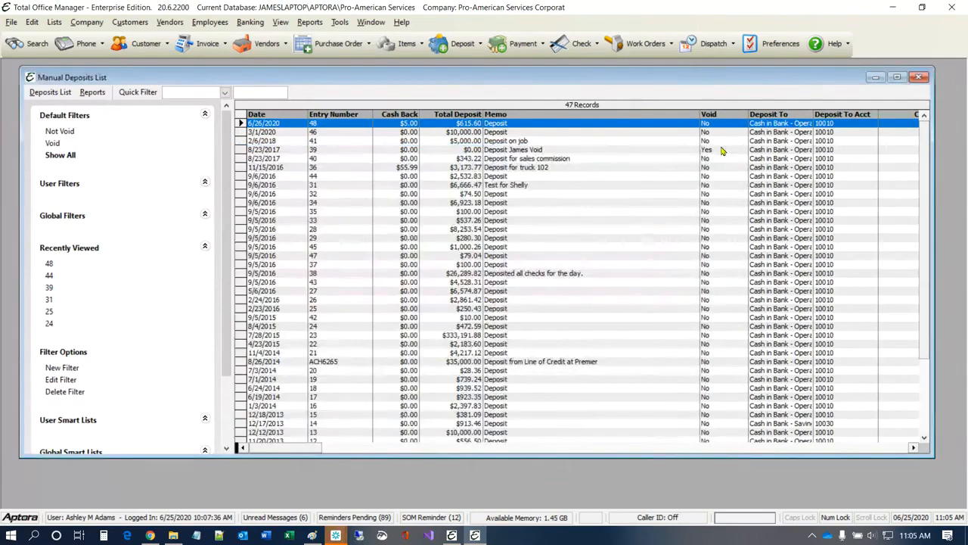
pyautogui.rightClick(411, 126)
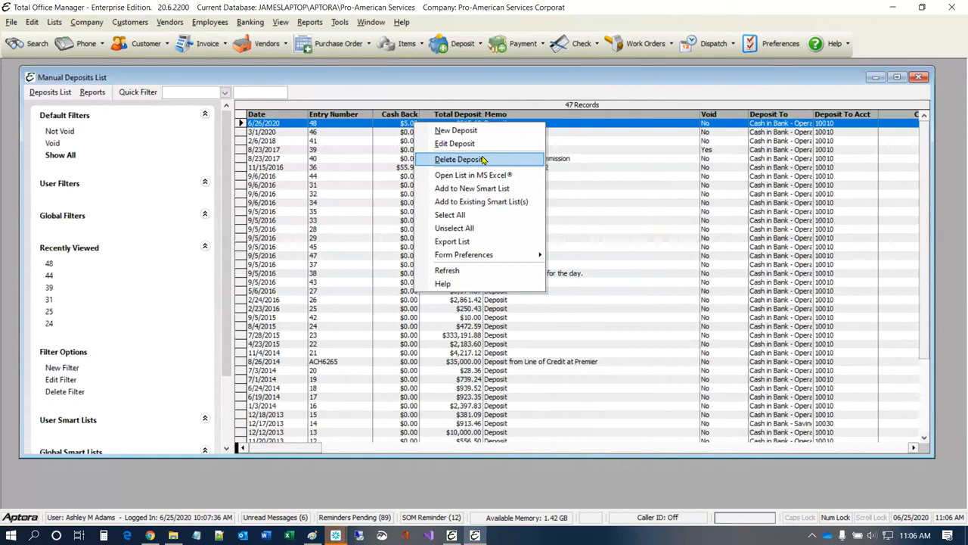
pyautogui.click(343, 206)
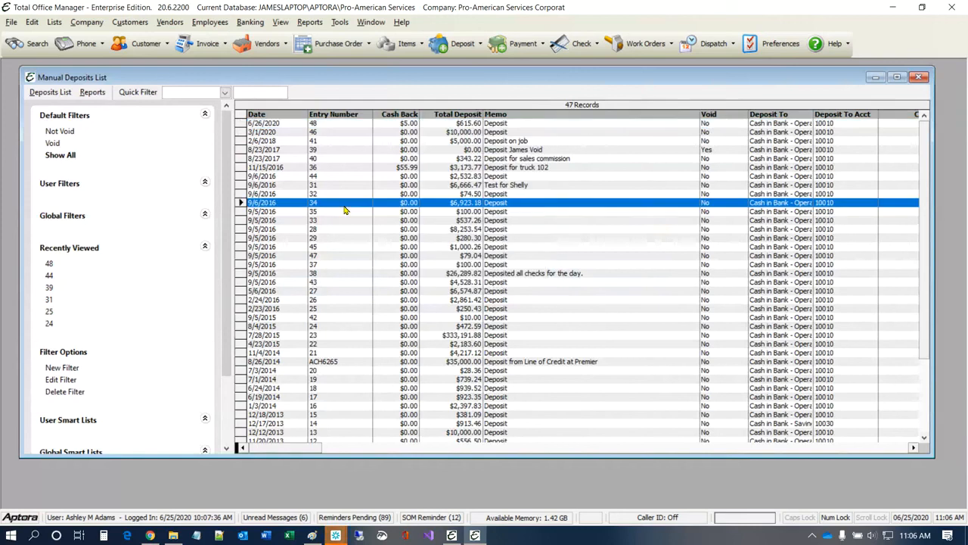
pyautogui.click(87, 23)
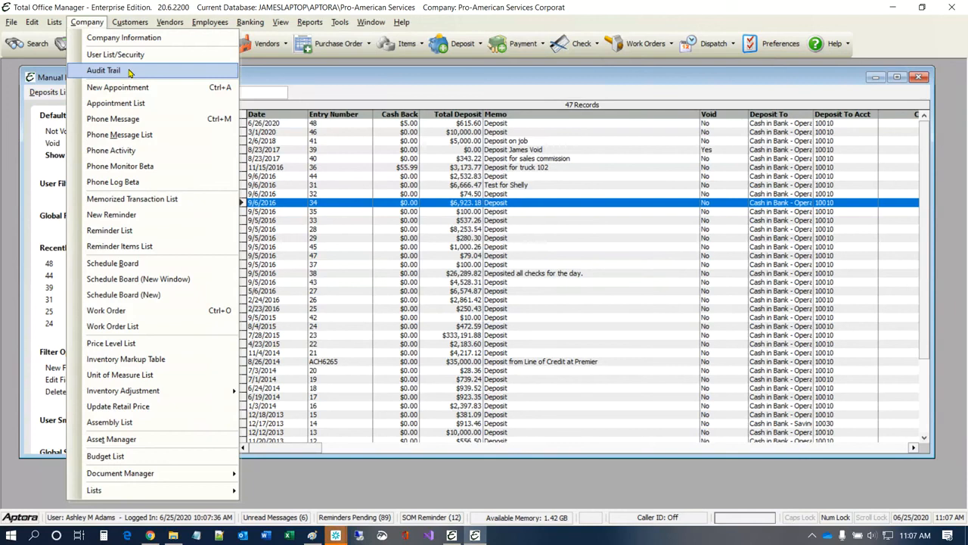
pyautogui.click(459, 181)
pyautogui.click(458, 178)
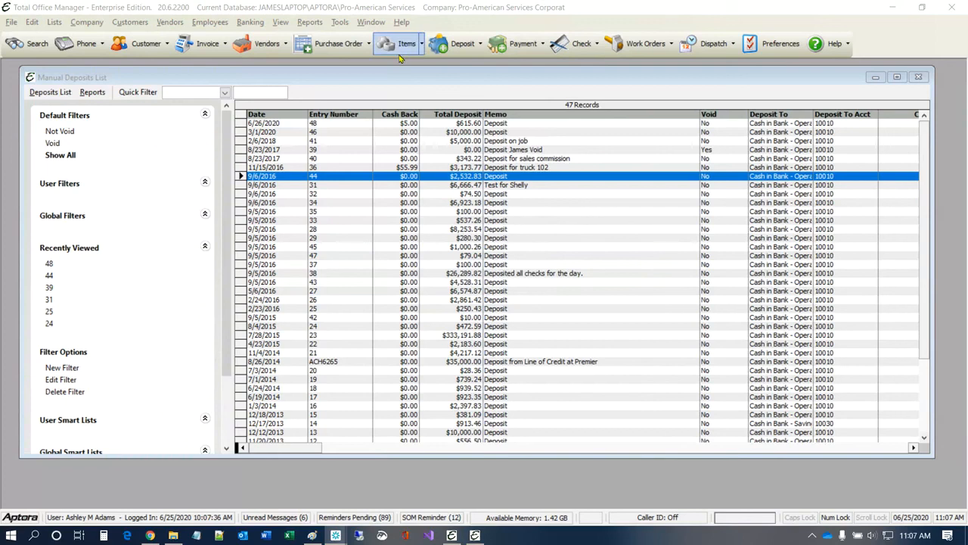
pyautogui.click(475, 143)
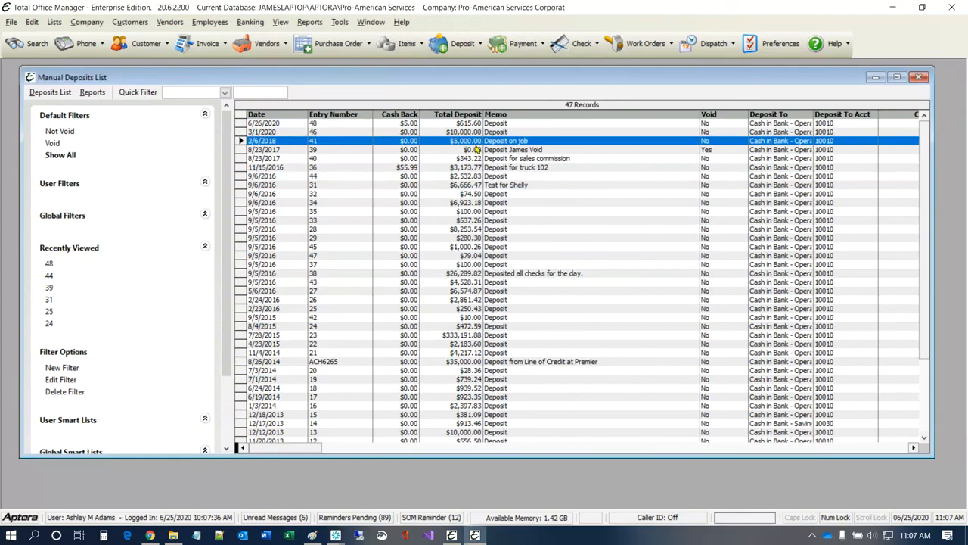